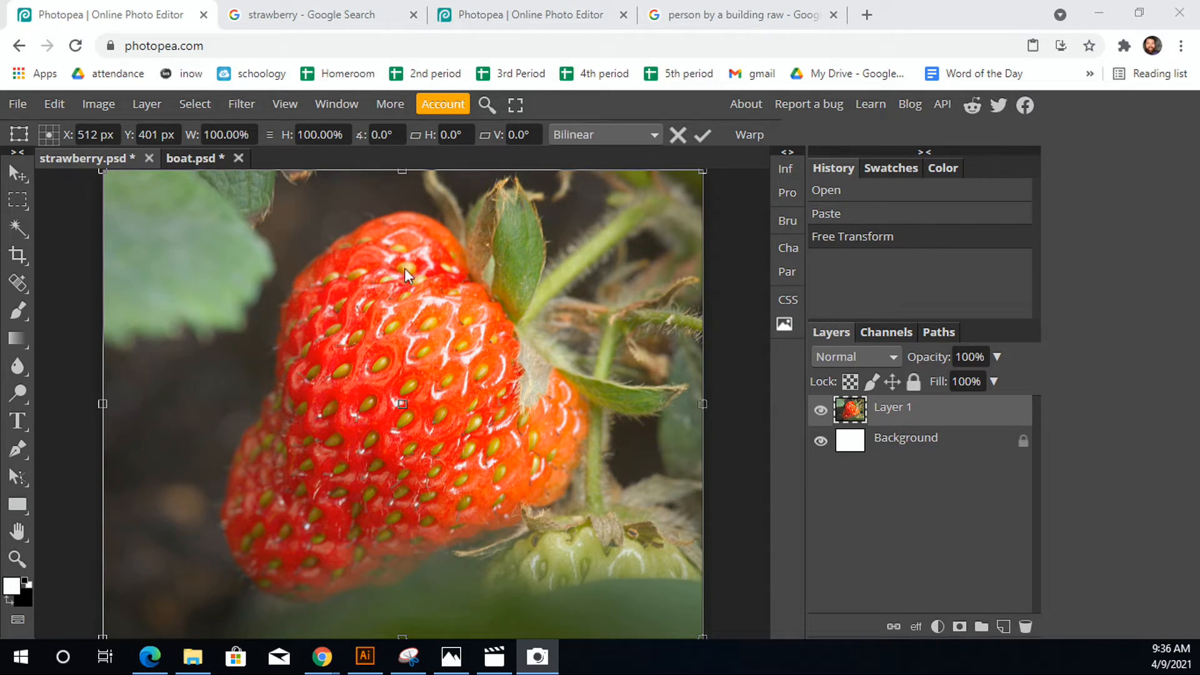
Step: Copy the large strawberry photo from the Google image results and return to the strawberry document in Photopea
click(308, 15)
right_click(906, 227)
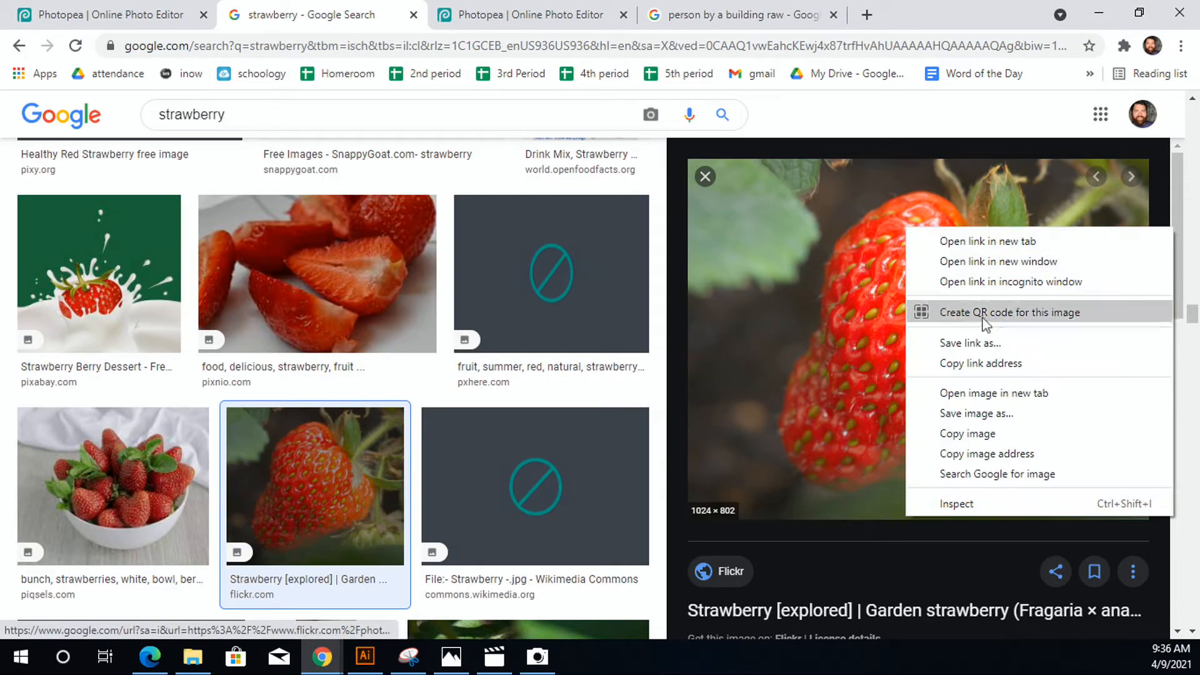
click(981, 433)
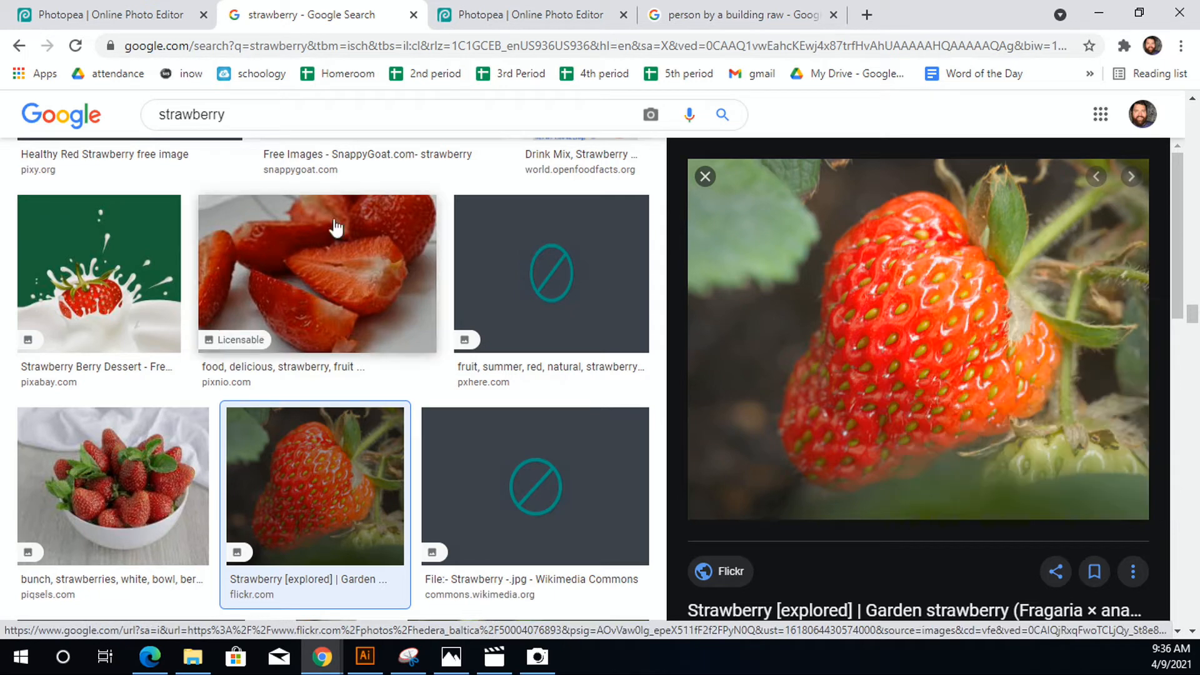
click(112, 15)
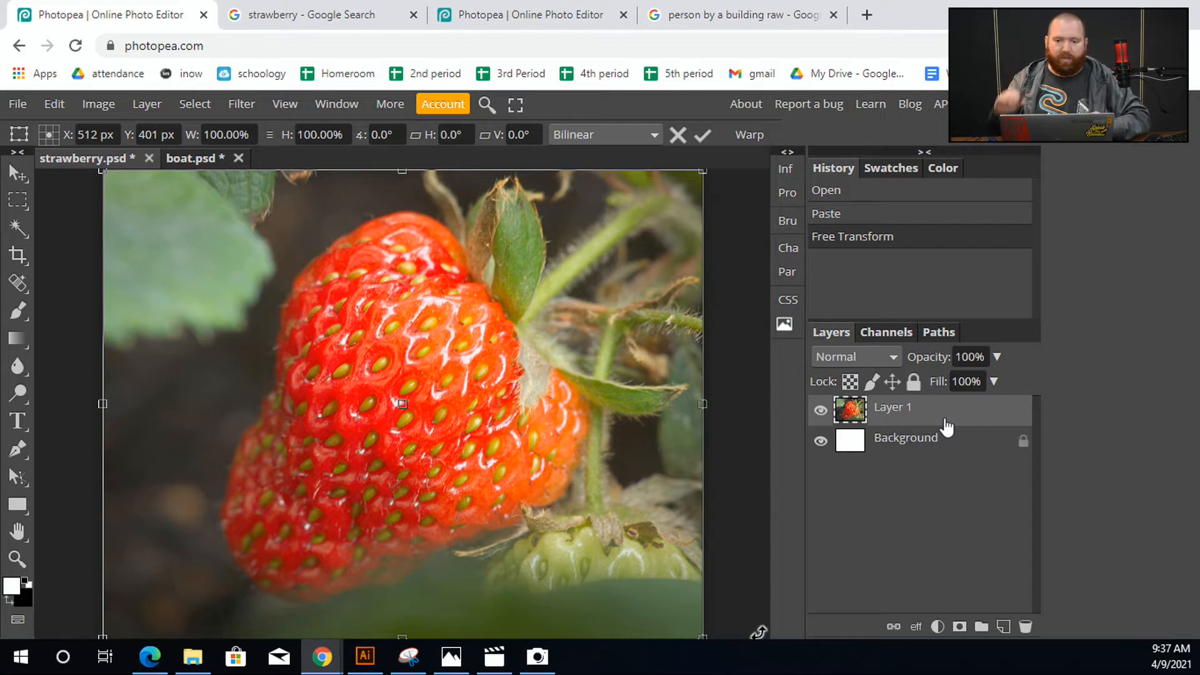
Step: Duplicate the pasted strawberry layer and hide the original Layer 1 beneath the copy
key(Return)
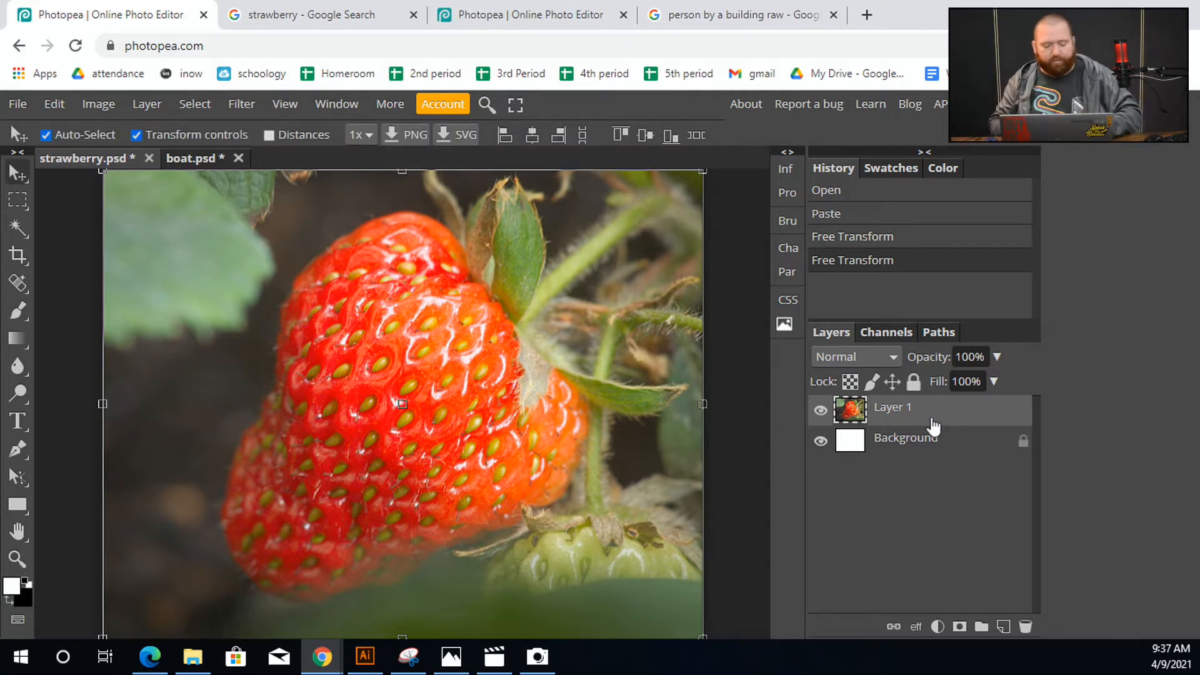
key(ctrl+j)
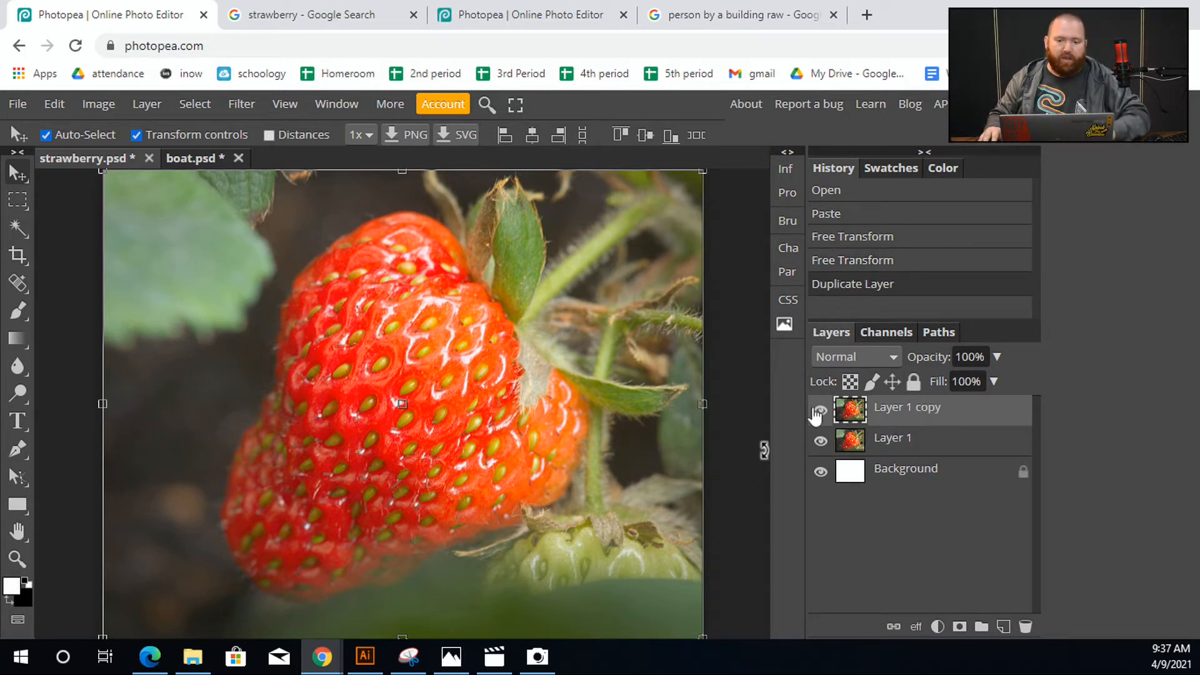
click(820, 441)
click(821, 445)
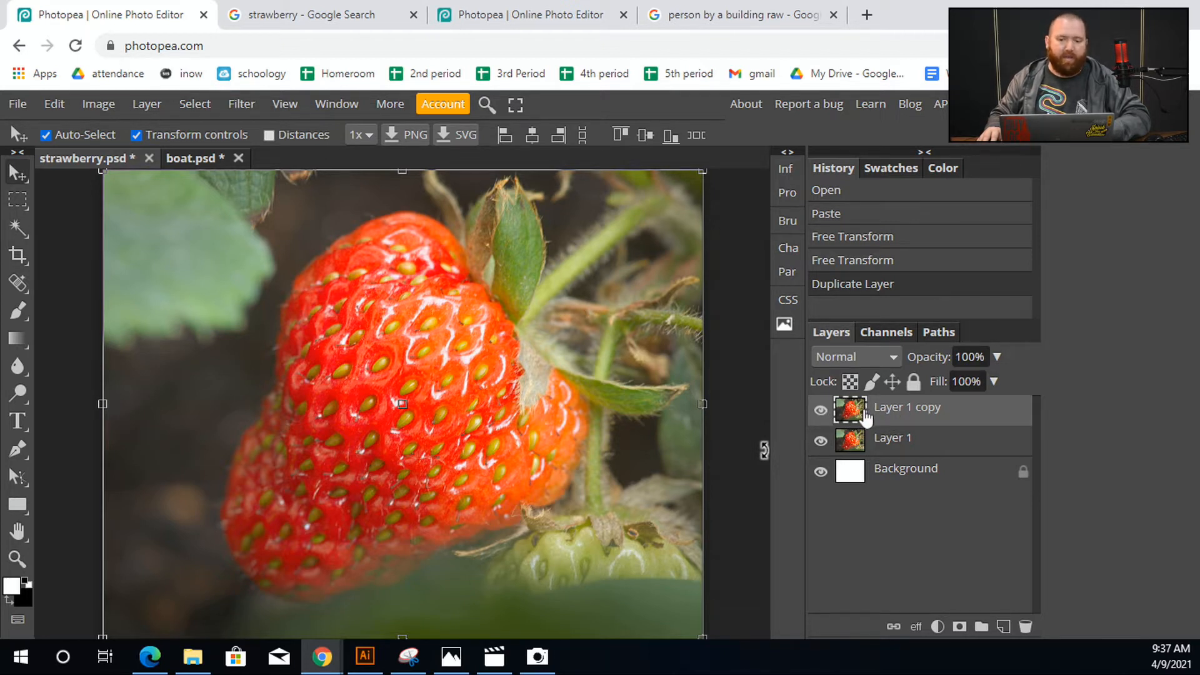
key(ctrl)
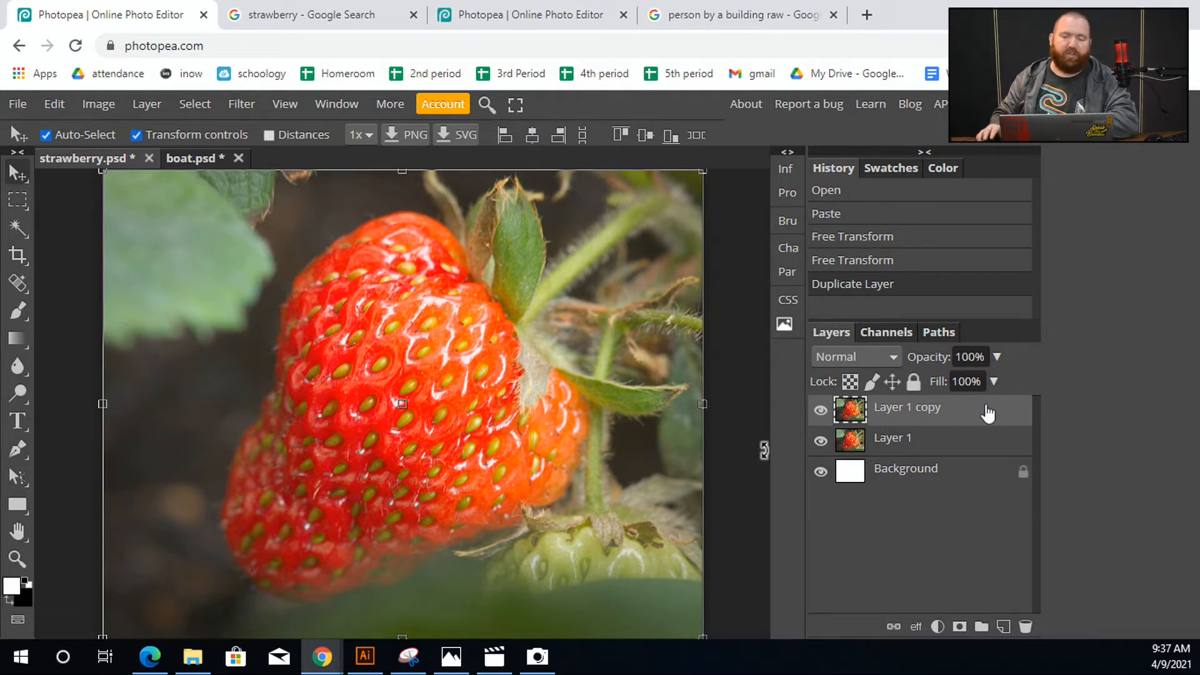
click(821, 442)
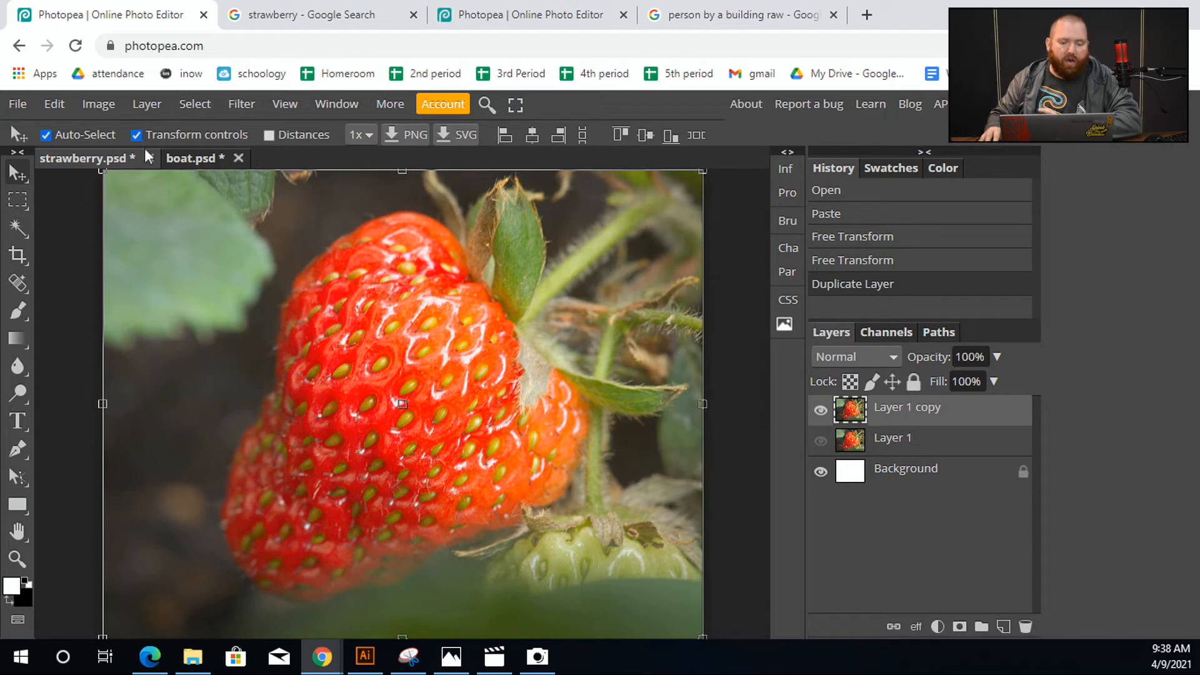
Step: Try shifting the hue of the strawberry layer copy with Hue/Saturation and reset it to 0
click(95, 109)
mouse_move(96, 116)
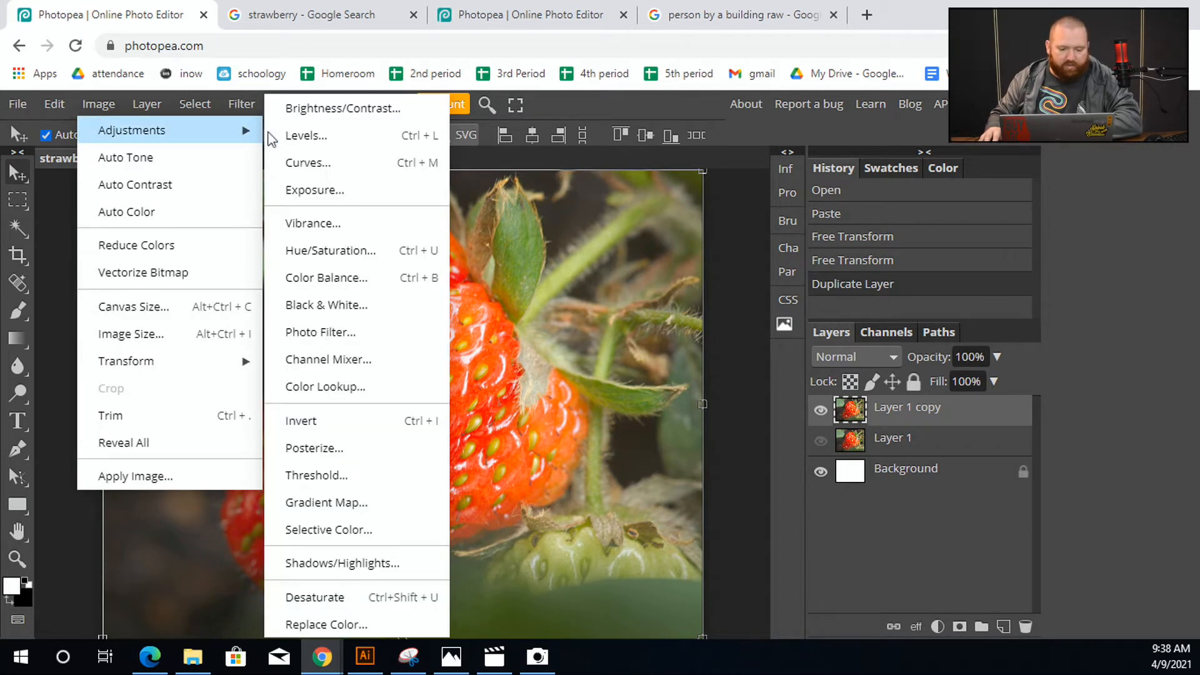
click(399, 261)
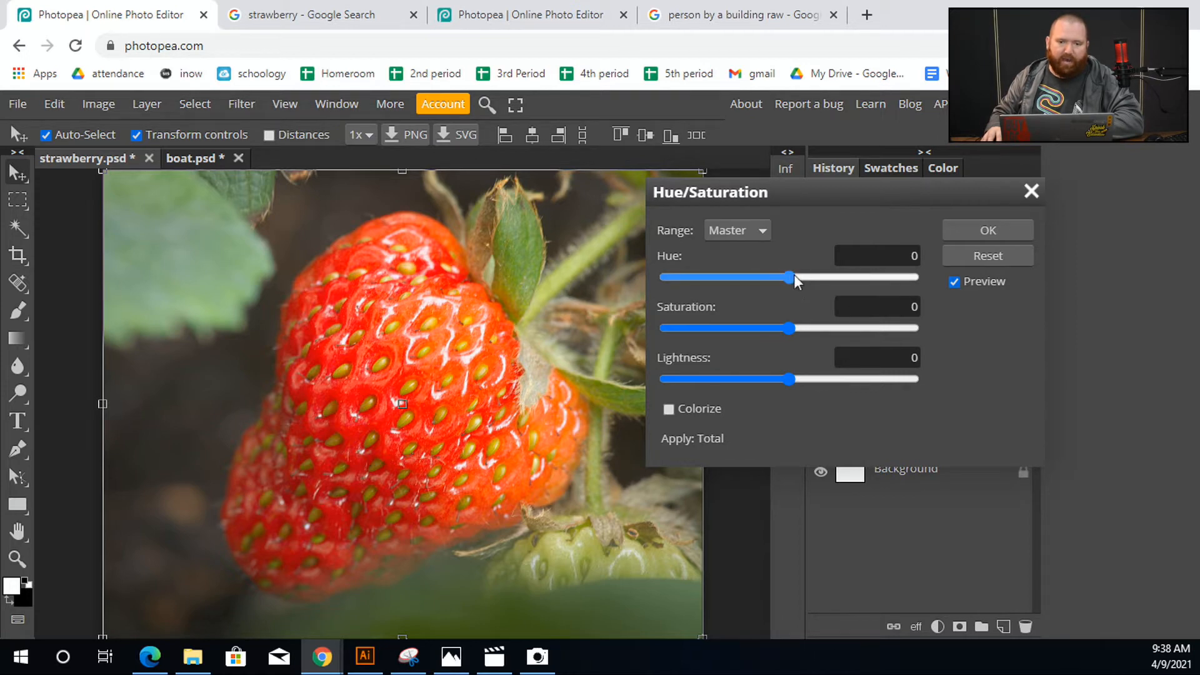
mouse_move(793, 275)
mouse_down()
mouse_move(820, 276)
mouse_move(740, 287)
mouse_move(818, 284)
mouse_move(789, 290)
mouse_up()
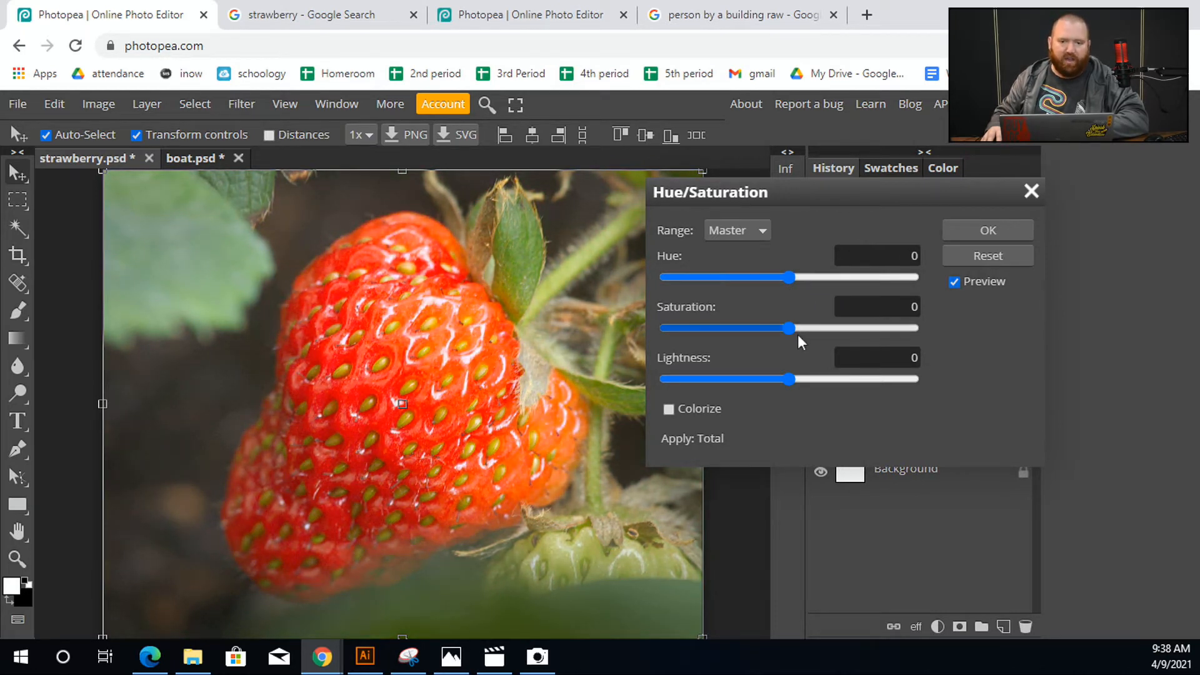
mouse_move(794, 277)
mouse_down()
mouse_move(814, 269)
mouse_move(785, 278)
mouse_move(797, 276)
mouse_up()
click(892, 255)
click(976, 250)
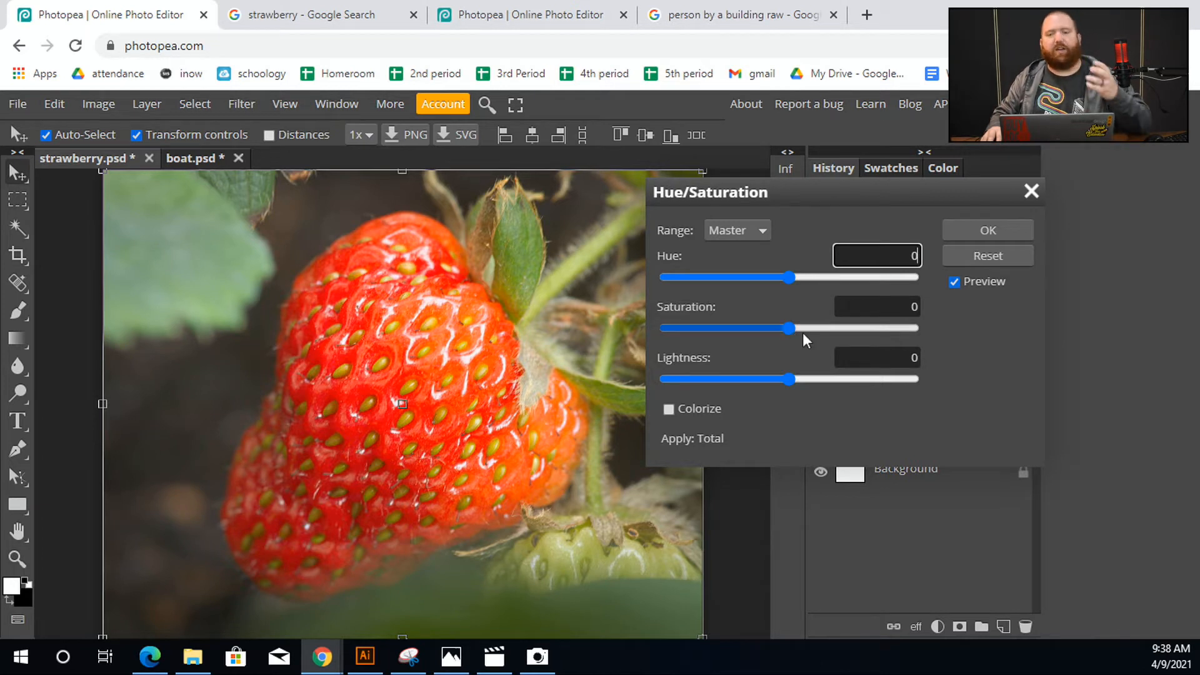
Step: Preview the strawberry copy at saturation 100 and -100, return it to 0, and close Hue/Saturation without applying
click(796, 330)
drag(797, 326, 919, 323)
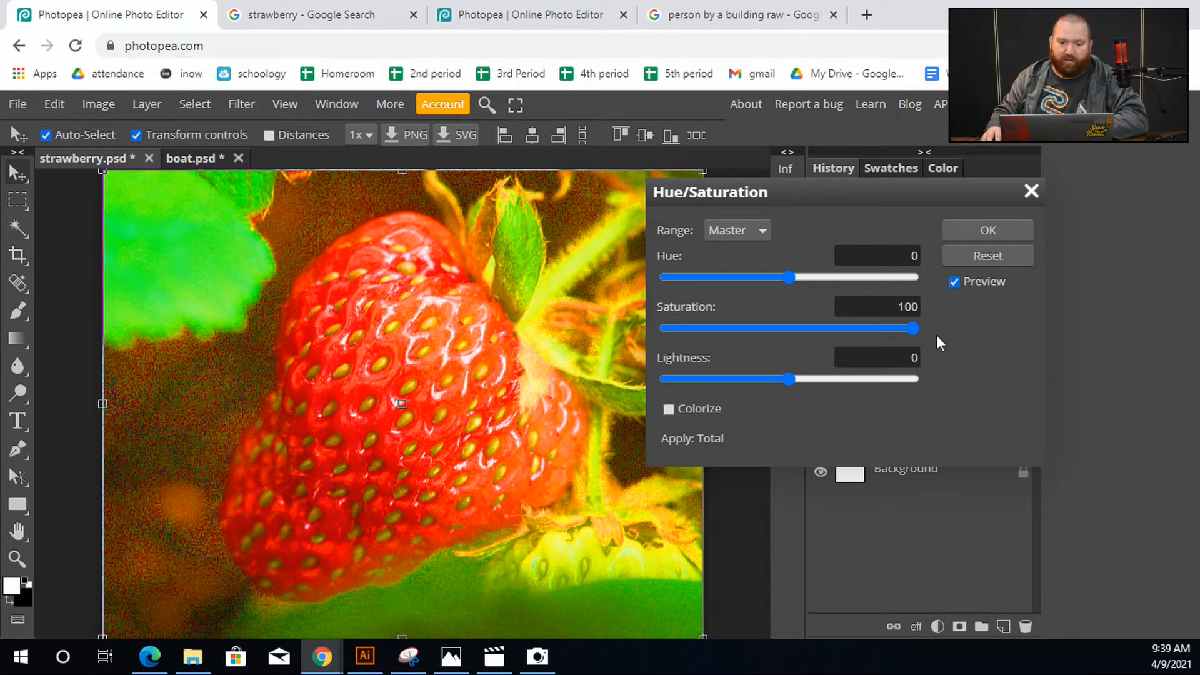
drag(910, 328, 655, 350)
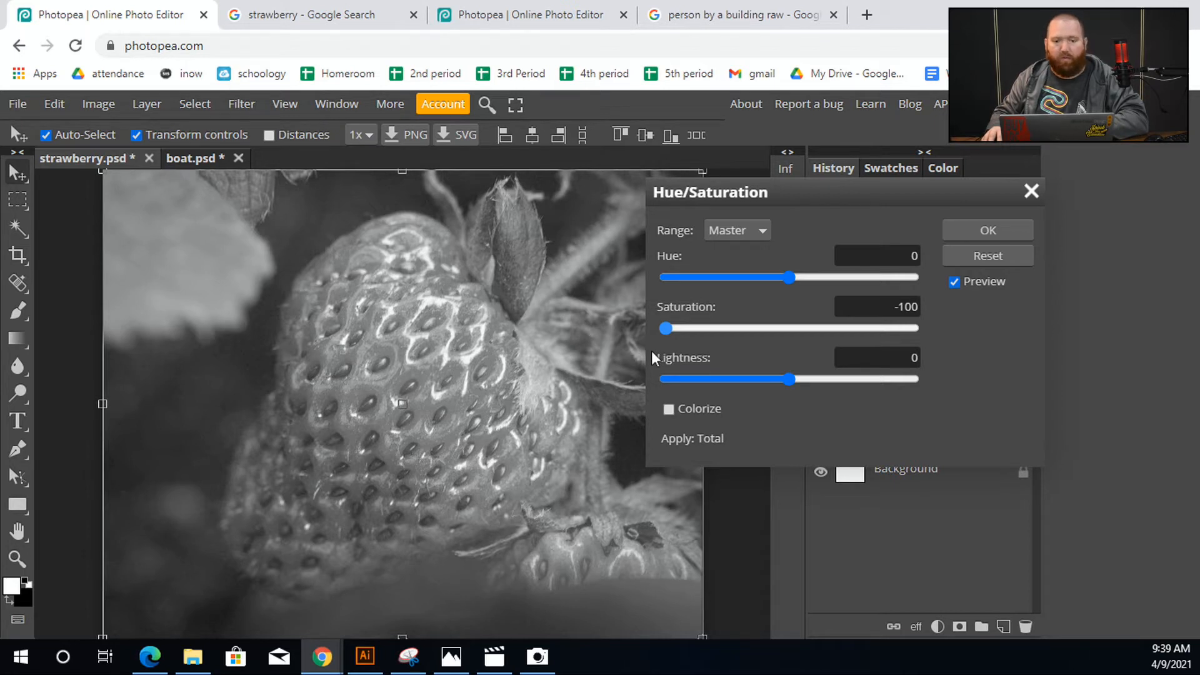
drag(662, 344, 783, 328)
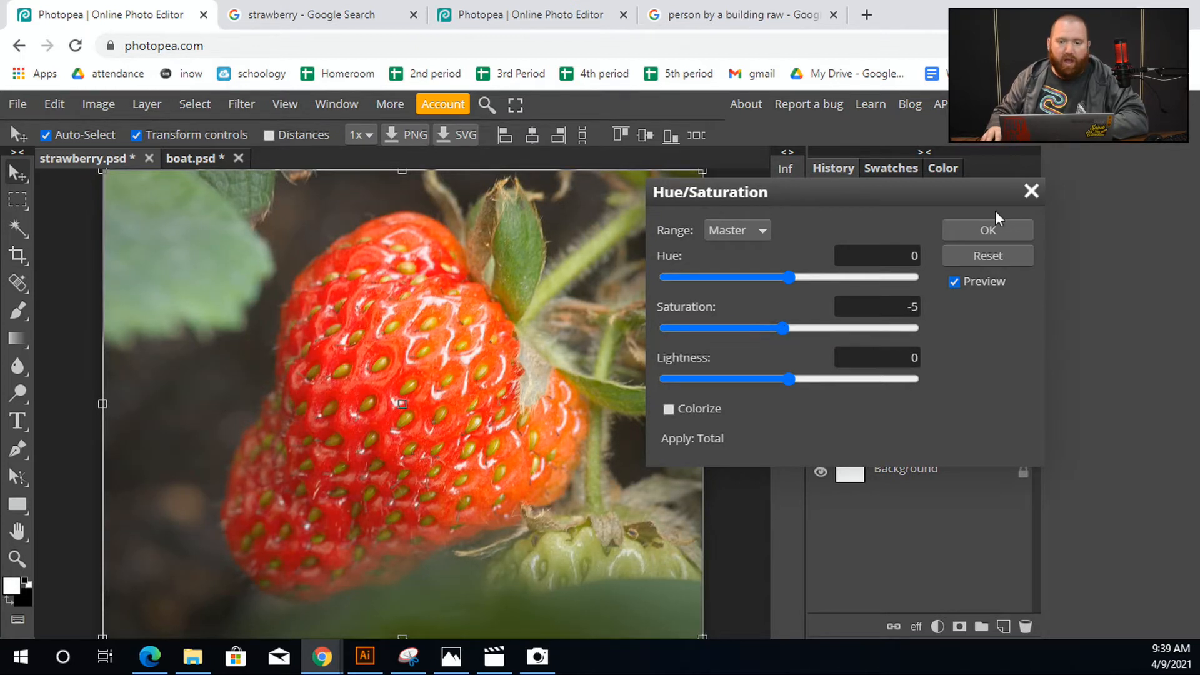
click(789, 329)
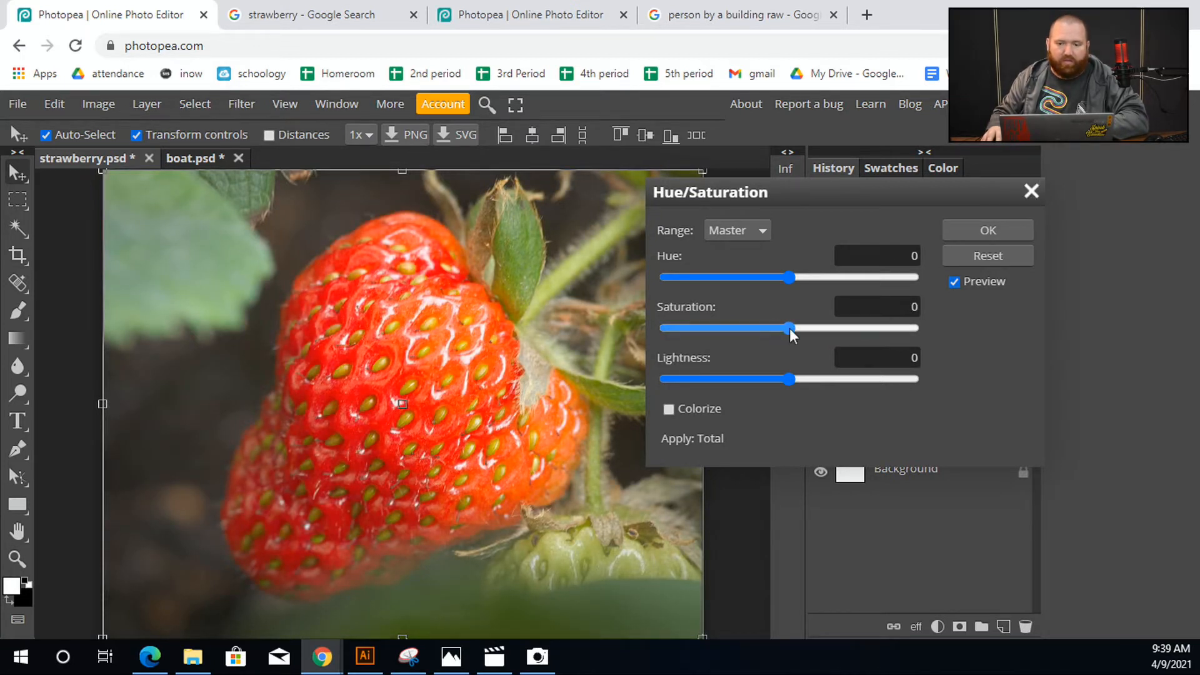
click(1032, 193)
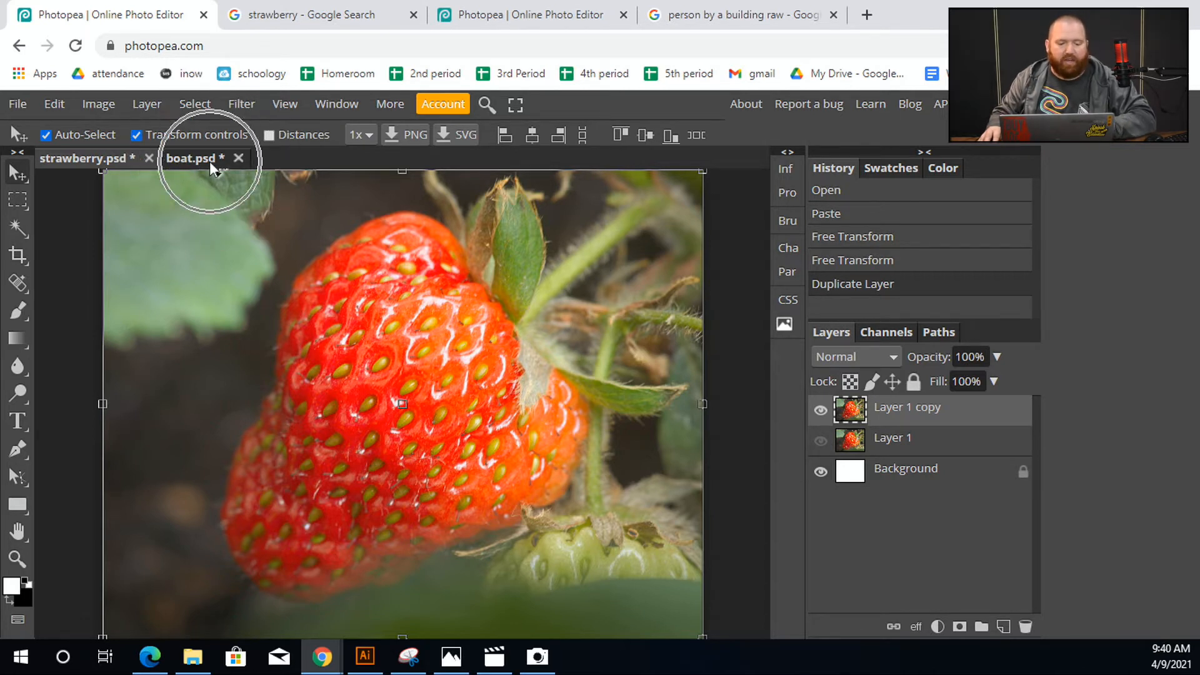
Step: Switch to the boat.psd document and duplicate its Layer 1
key(ctrl)
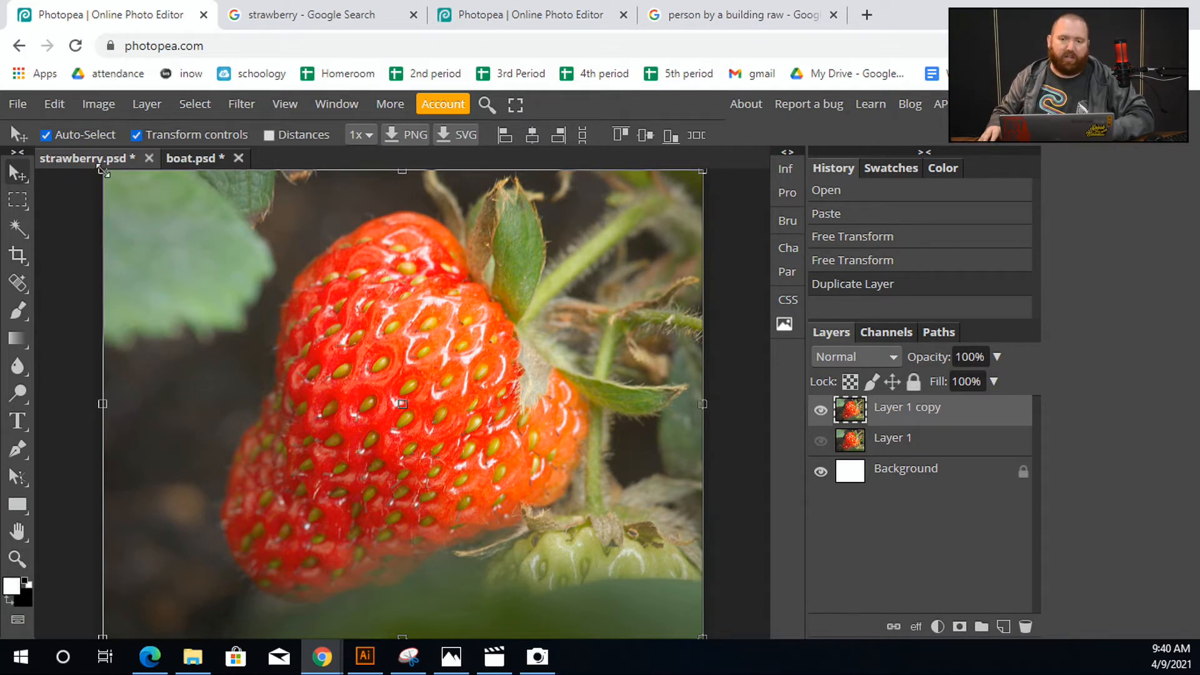
click(209, 159)
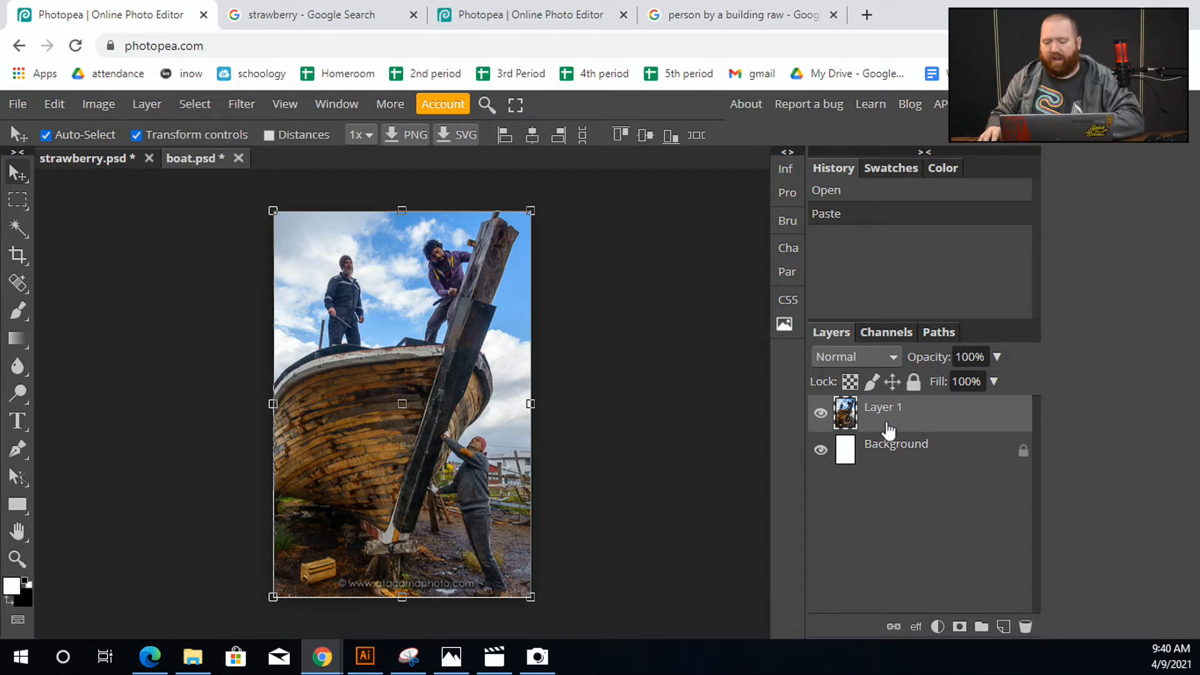
key(ctrl+j)
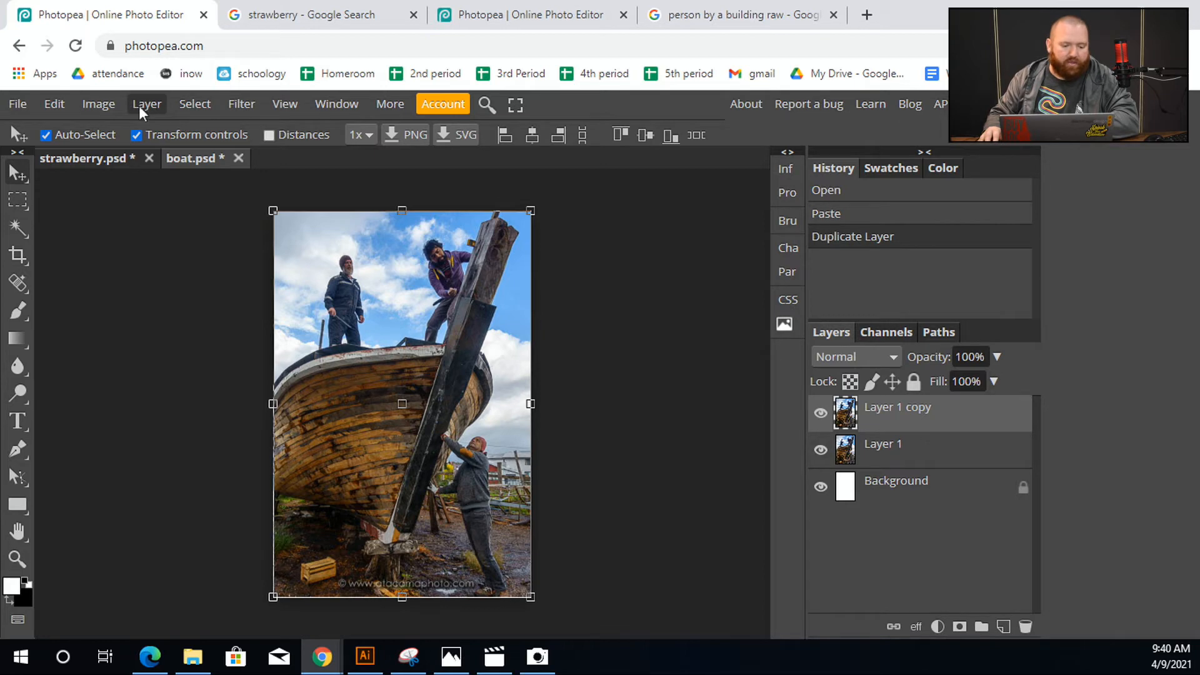
Step: Start a Hue/Saturation adjustment on the boat layer copy with Master hue 2 and saturation 33
click(92, 105)
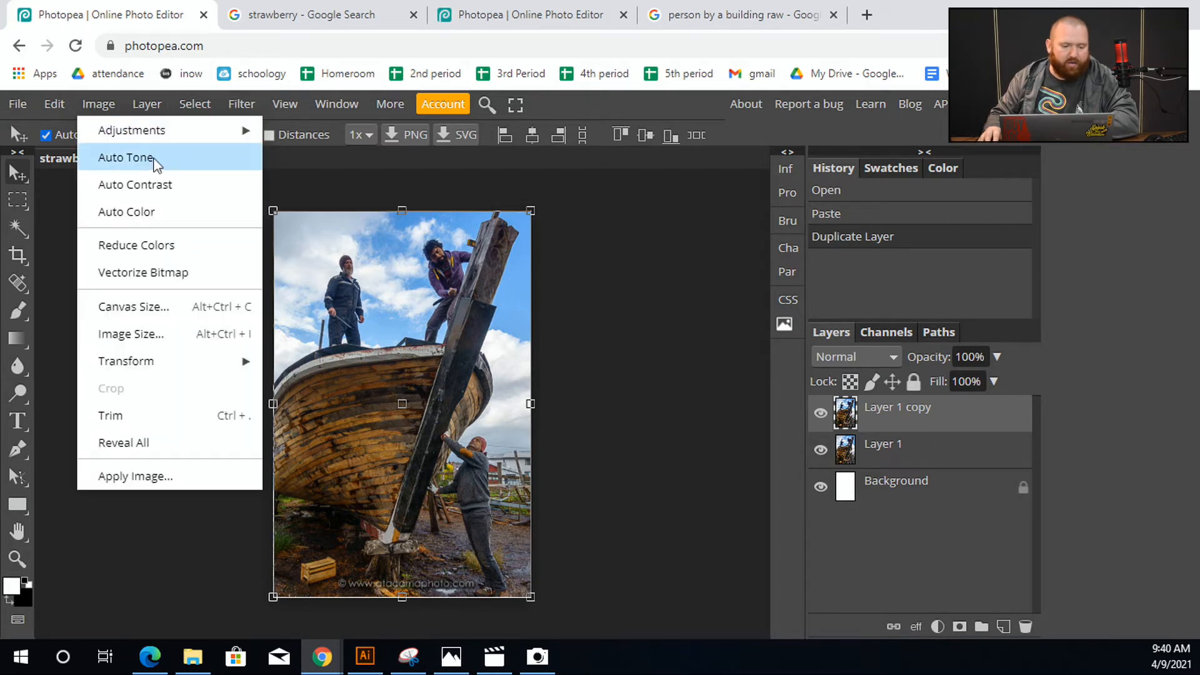
mouse_move(172, 141)
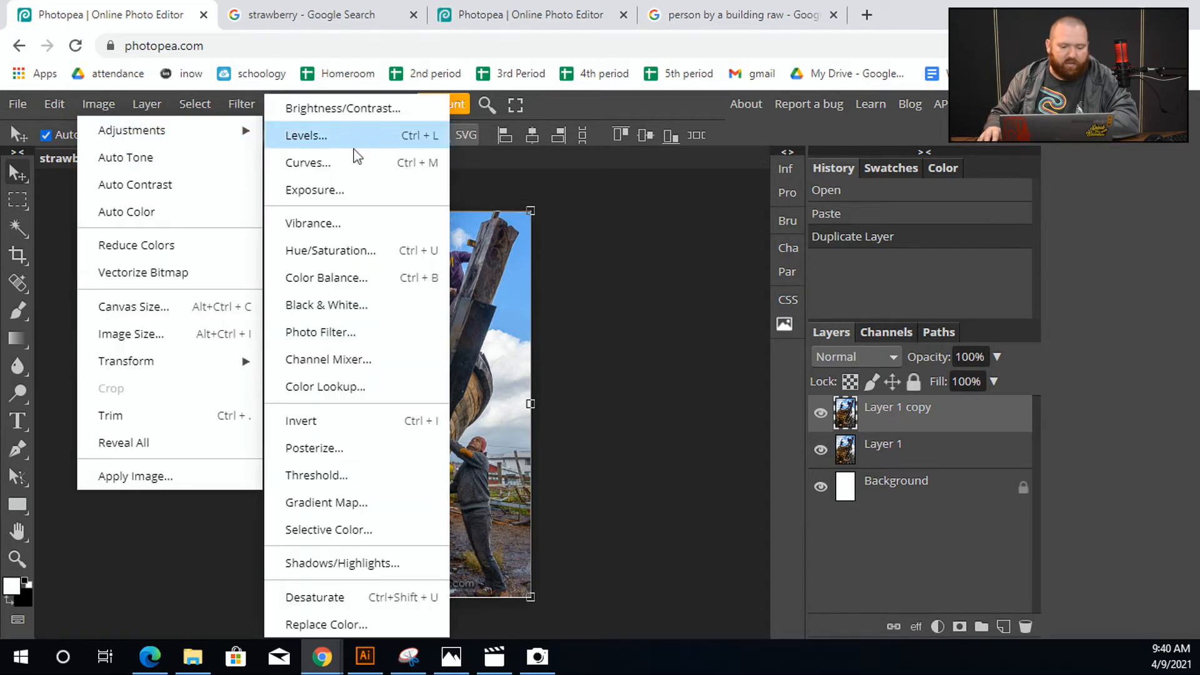
click(366, 250)
mouse_move(793, 283)
mouse_down()
mouse_move(871, 276)
mouse_move(791, 280)
mouse_up()
drag(789, 329, 842, 321)
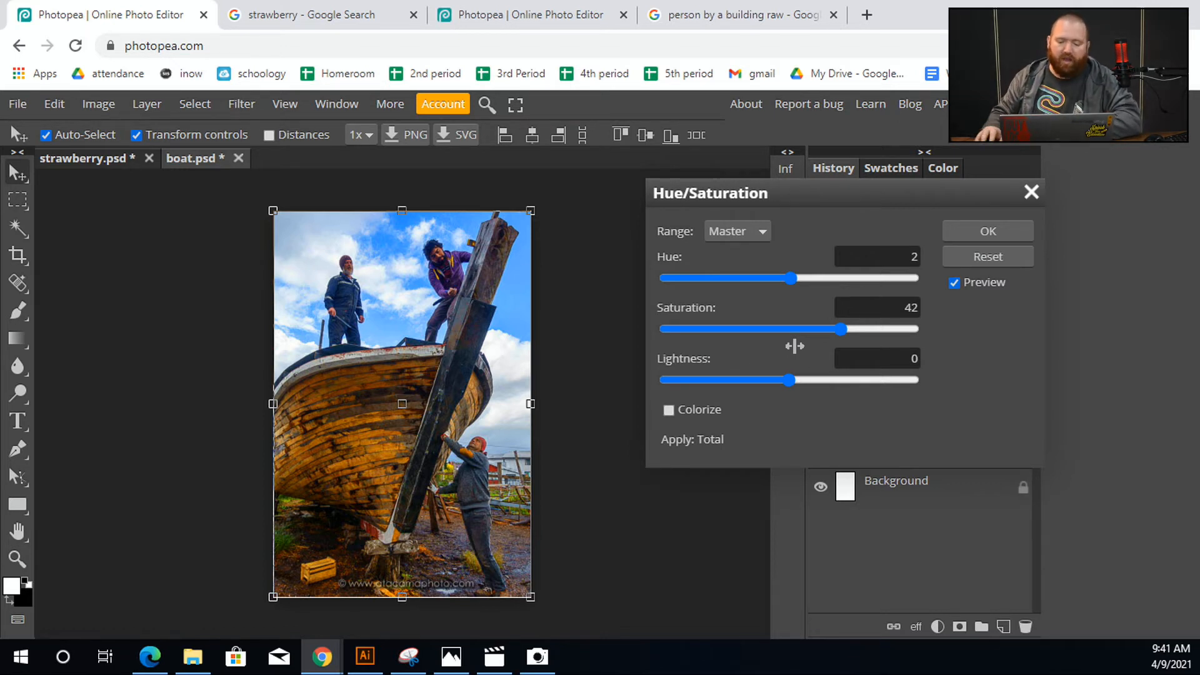
drag(842, 330, 916, 328)
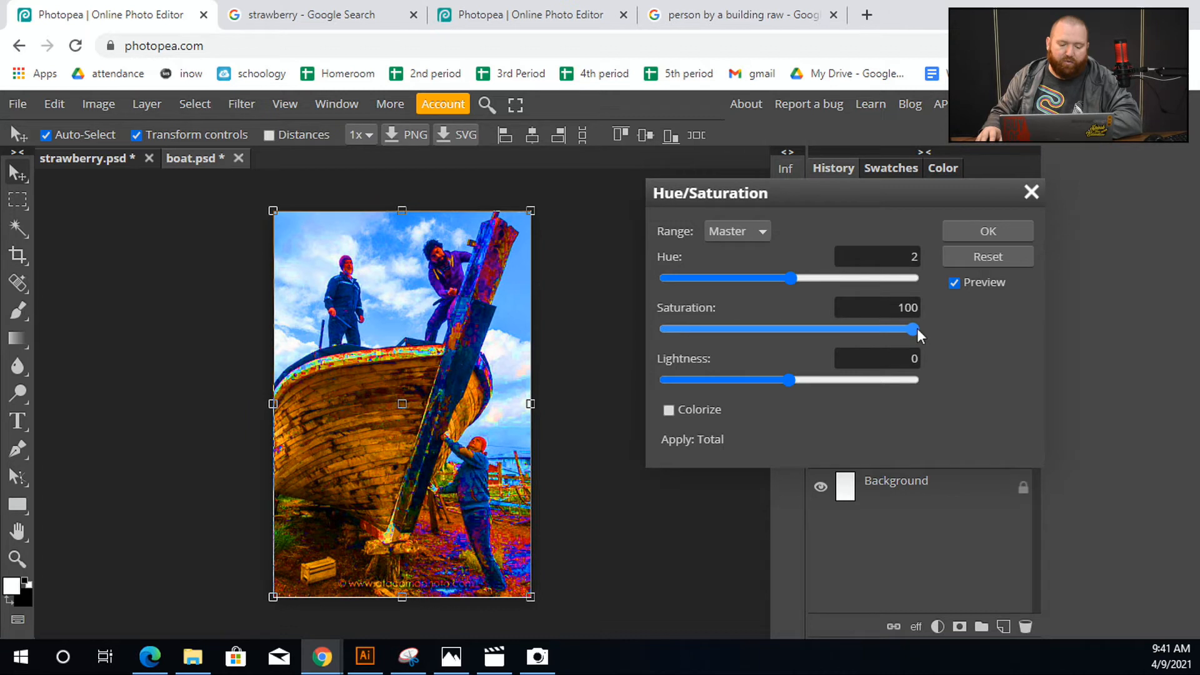
drag(917, 328, 828, 344)
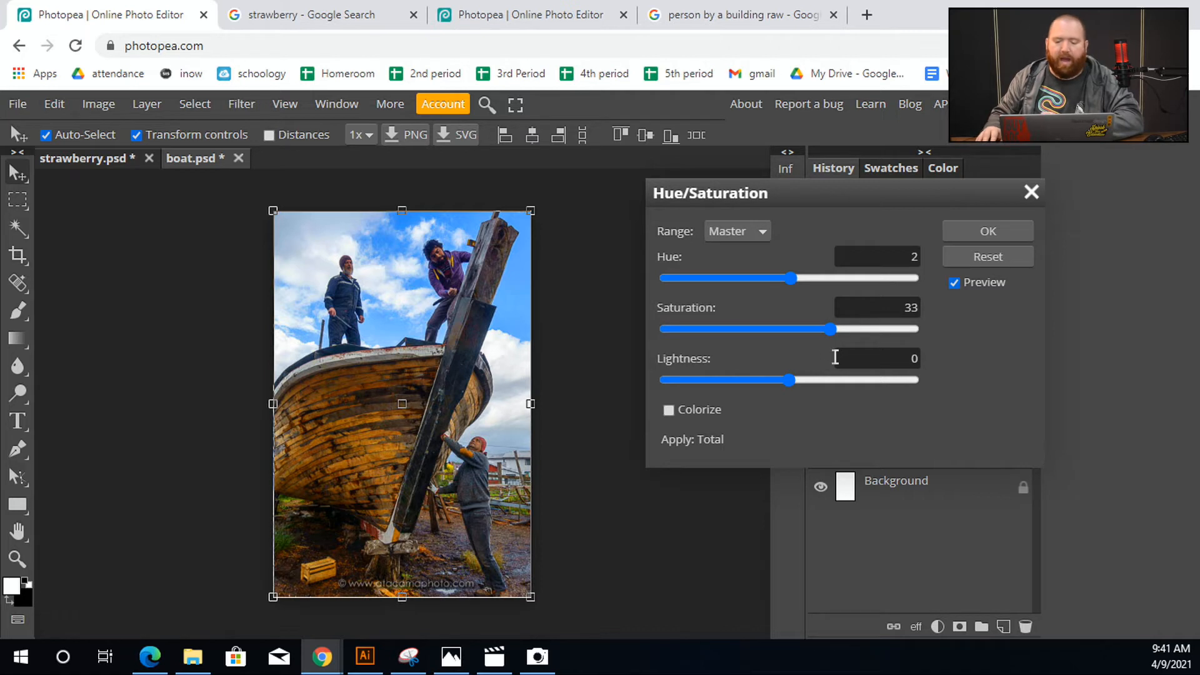
Step: Set the saturation of the Yellow range to 49
click(748, 234)
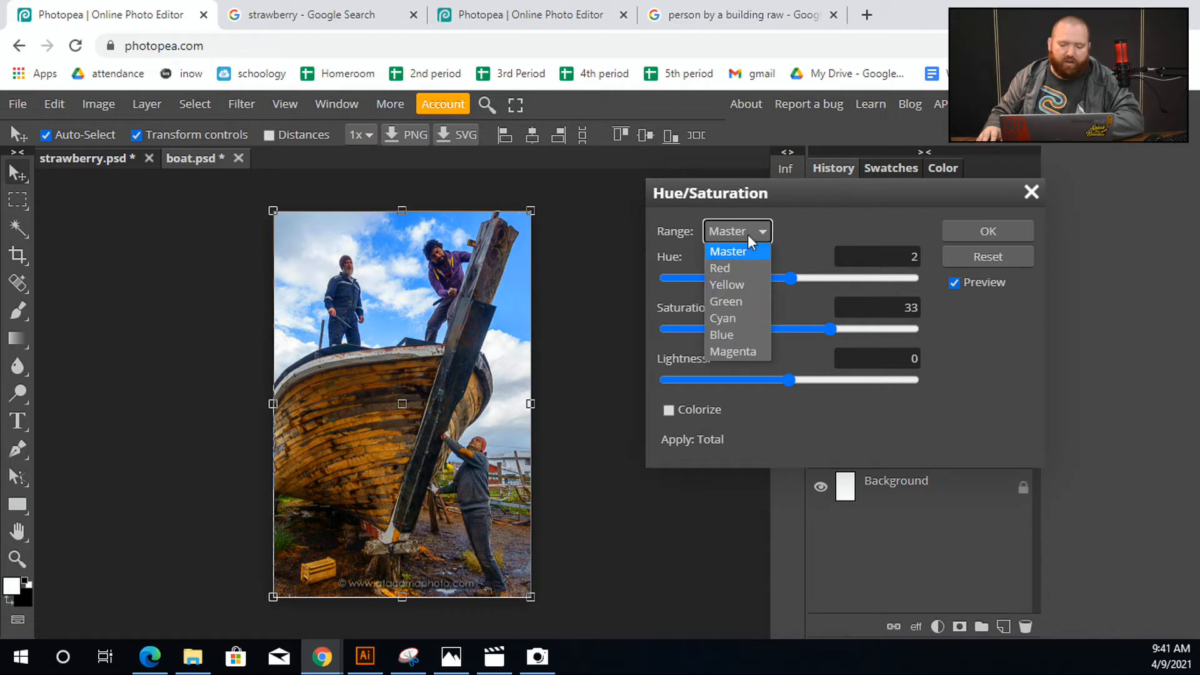
click(745, 285)
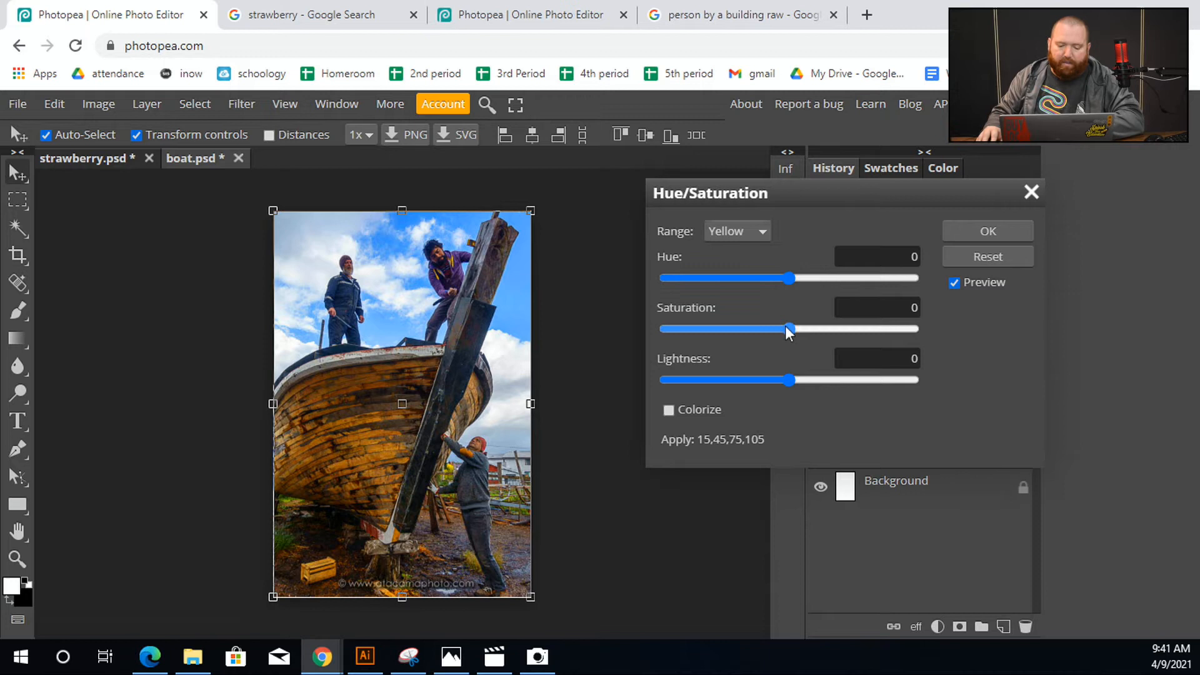
drag(811, 326, 893, 315)
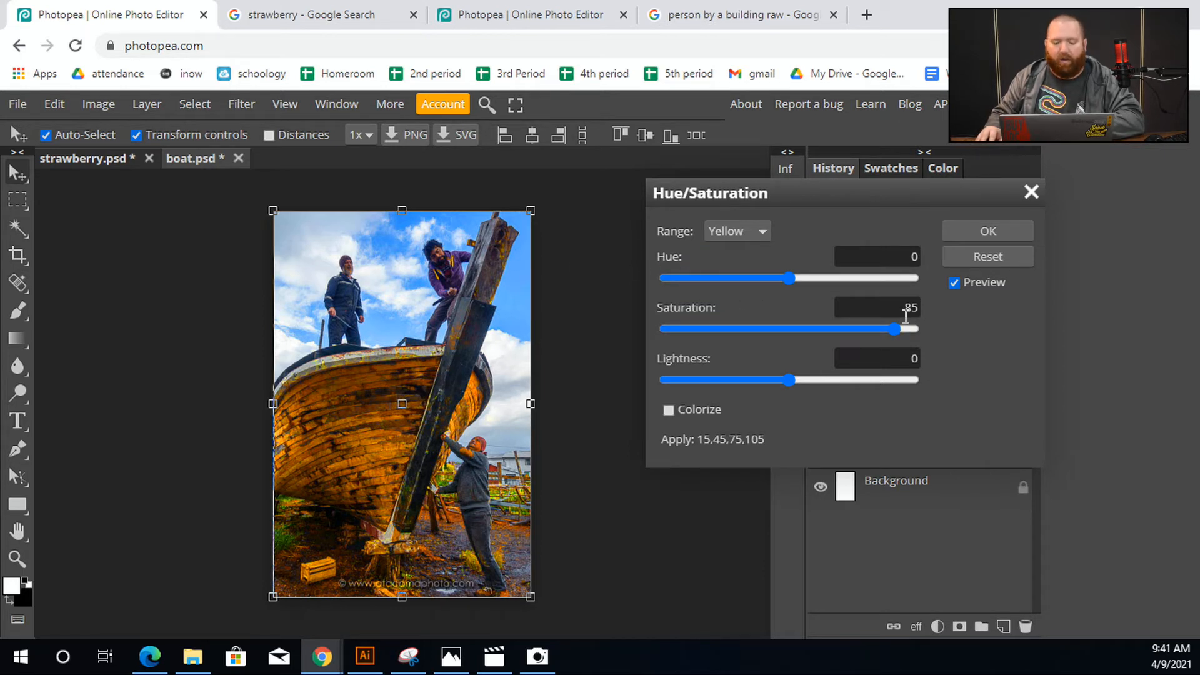
drag(895, 332, 848, 335)
Step: Set the Blue range's hue to 36 and saturation to 45, and apply the Hue/Saturation adjustment
click(757, 232)
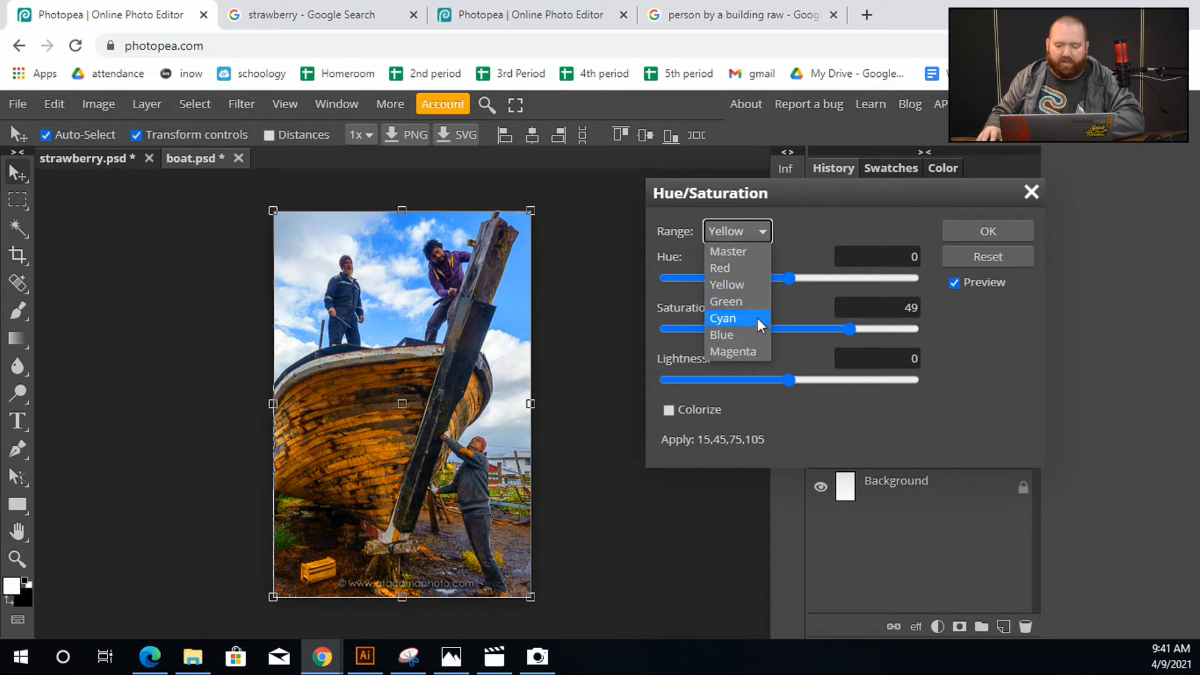
click(738, 335)
drag(786, 330, 874, 333)
mouse_move(786, 279)
mouse_down()
mouse_move(861, 291)
mouse_move(759, 293)
mouse_move(785, 287)
mouse_up()
drag(872, 328, 795, 339)
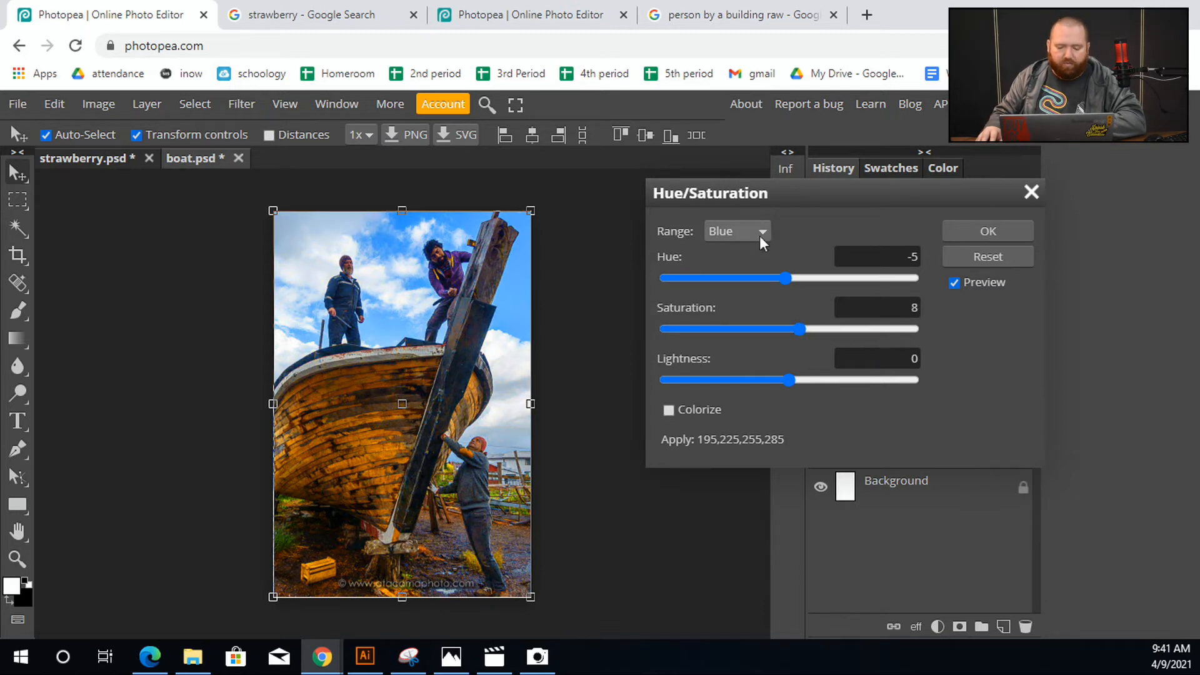
drag(789, 281, 818, 280)
drag(804, 325, 852, 323)
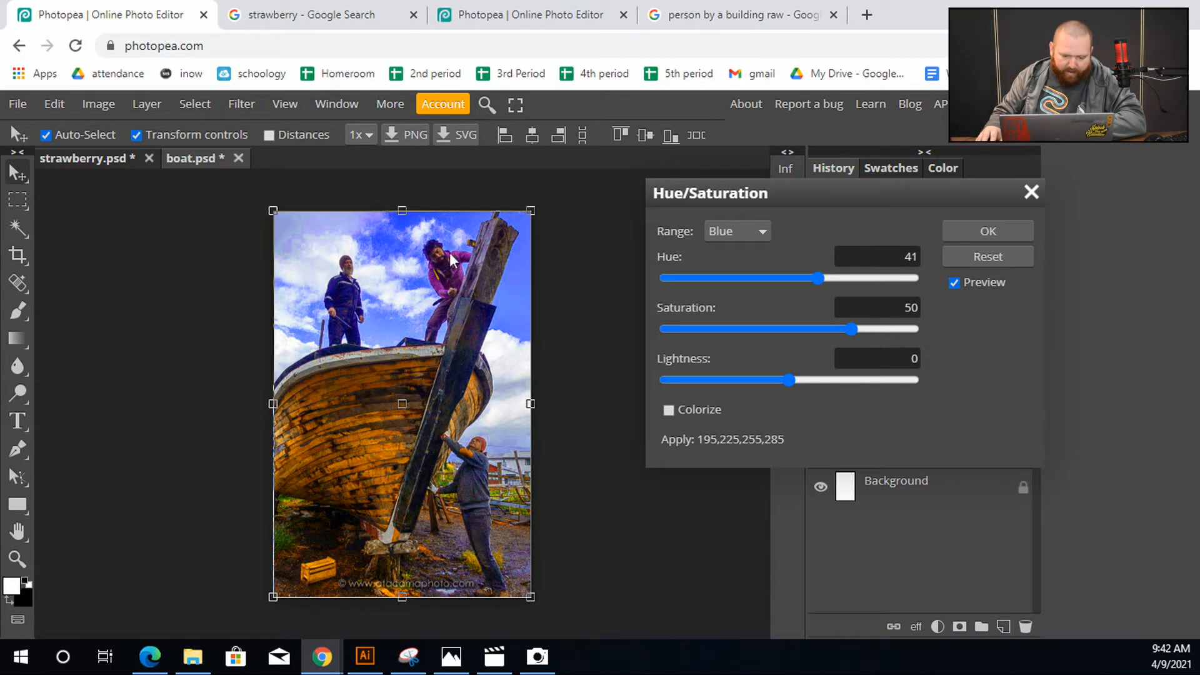
drag(821, 276, 814, 278)
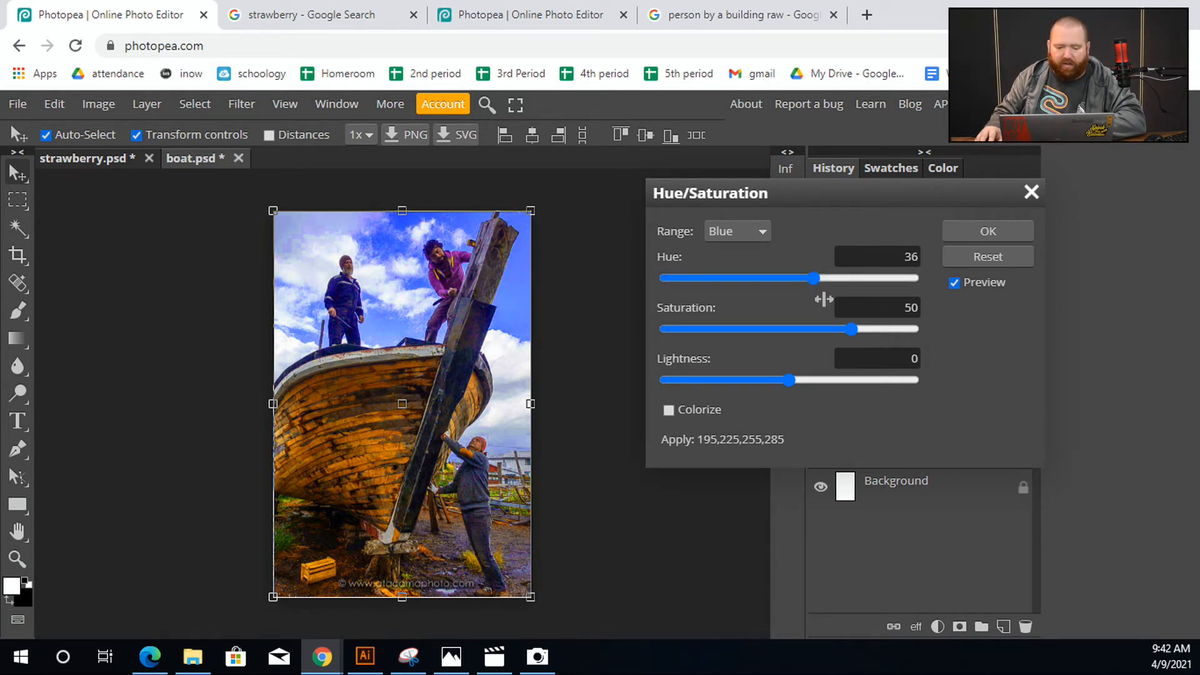
drag(853, 330, 846, 330)
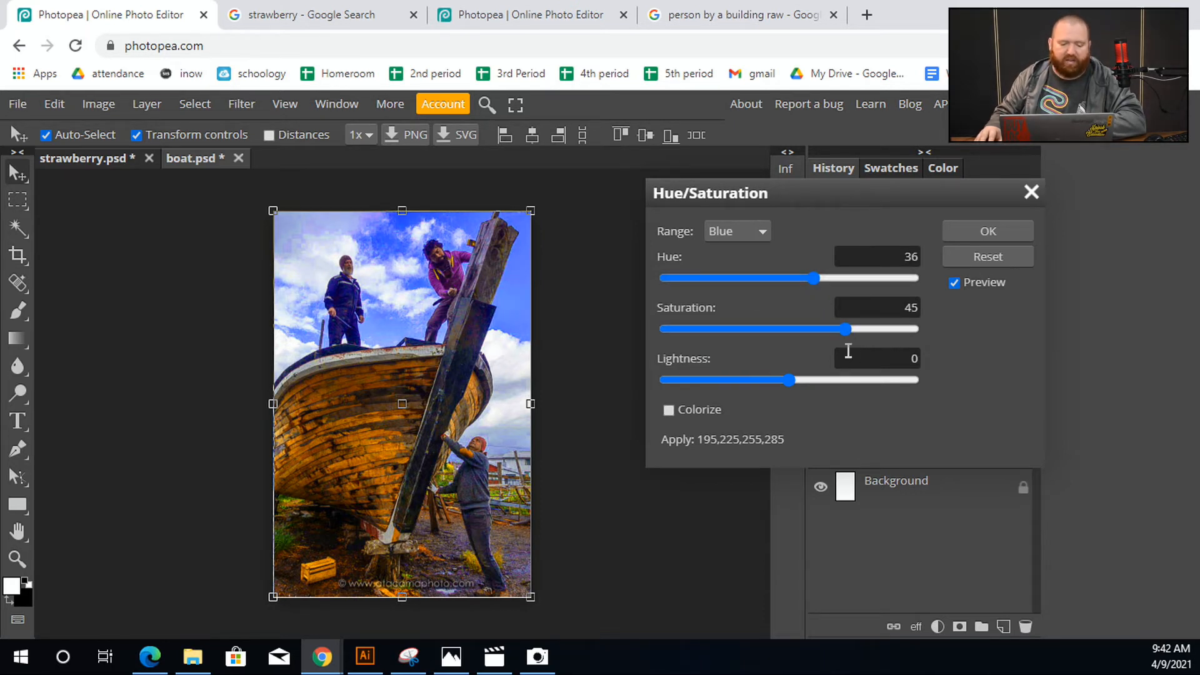
click(975, 228)
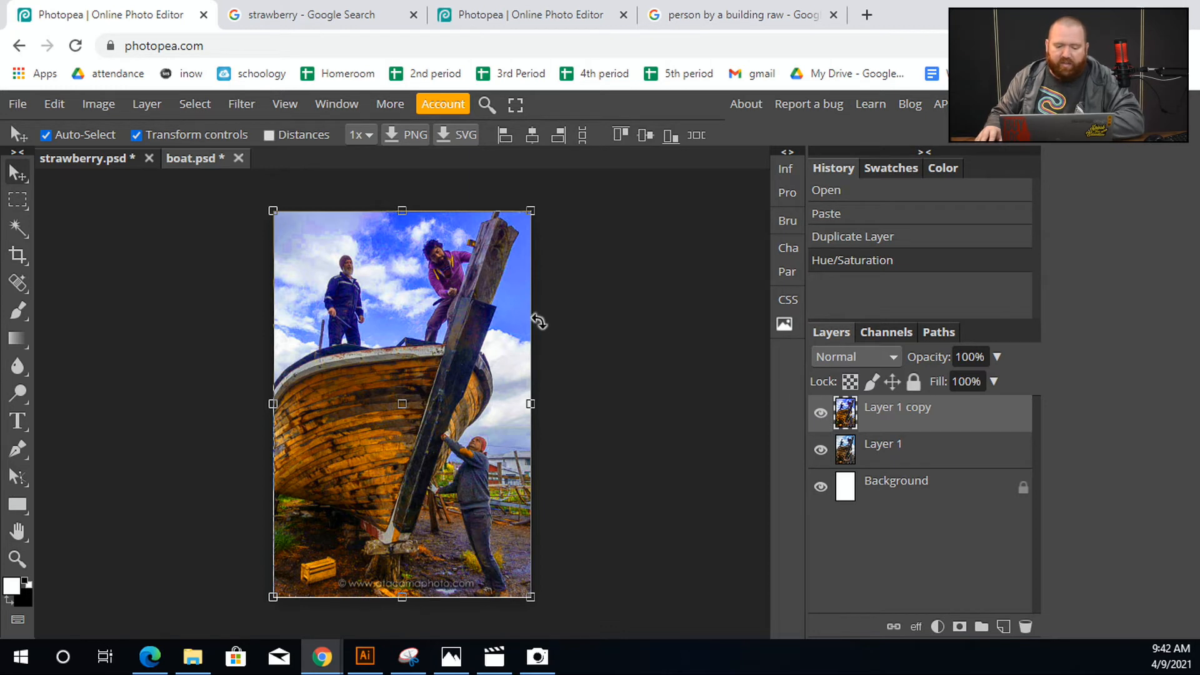
Step: Toggle the visibility of the adjusted Layer 1 copy to compare the colours before and after
click(821, 413)
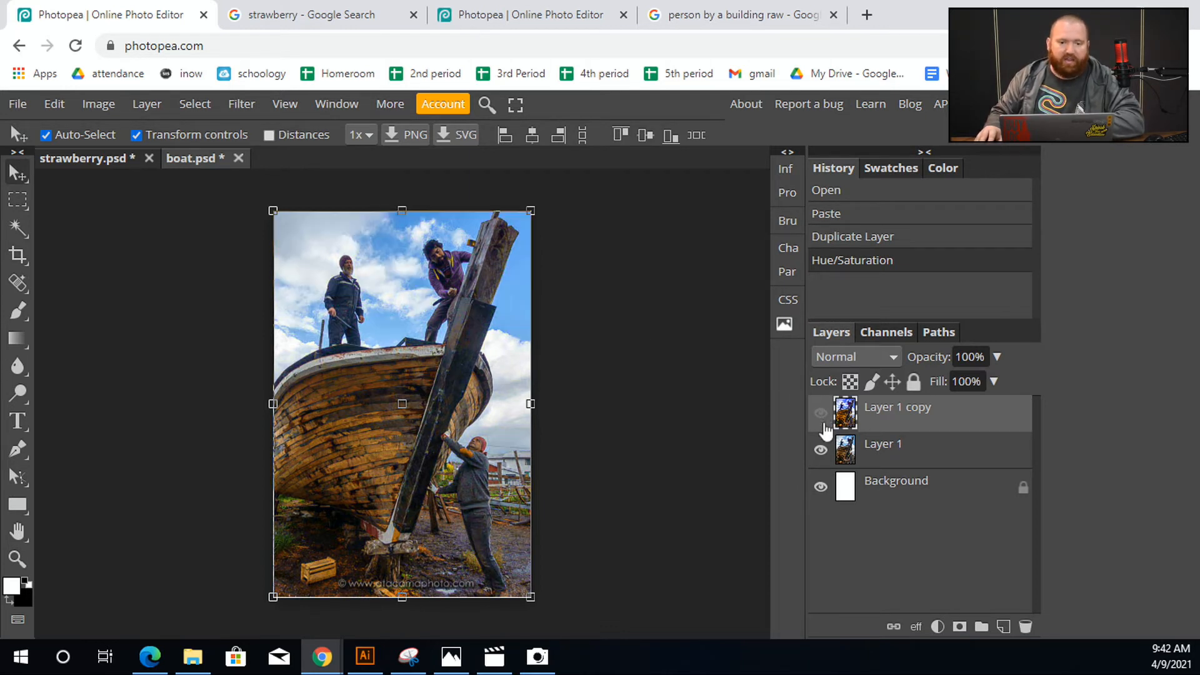
click(820, 414)
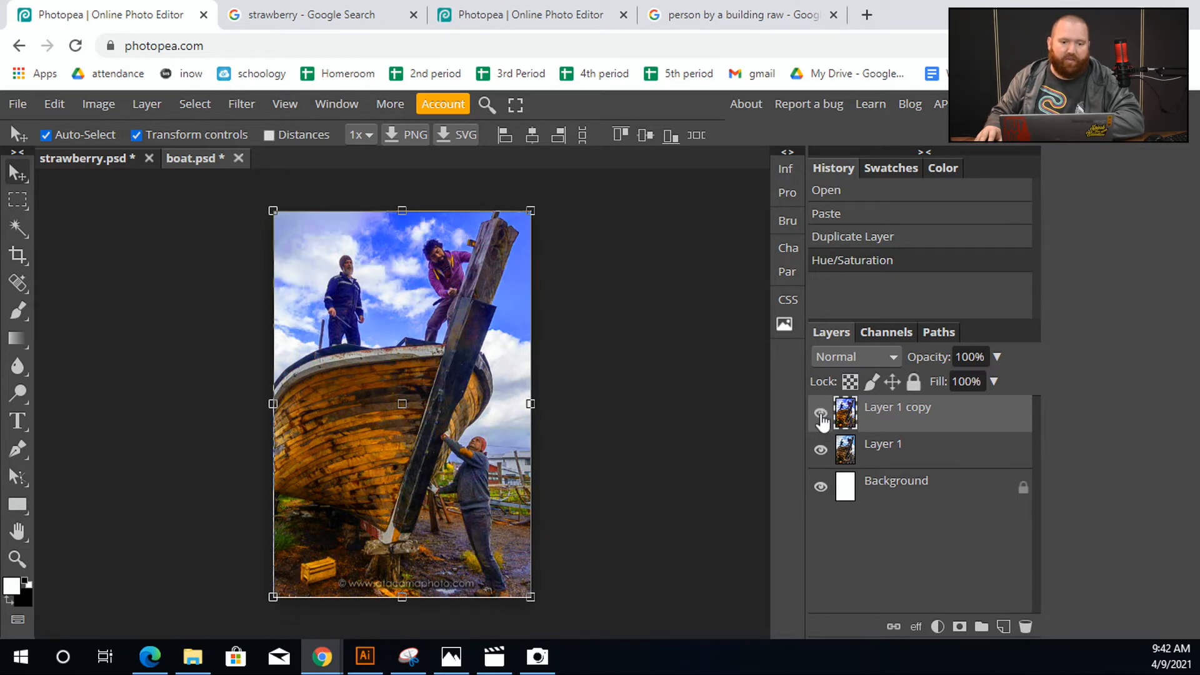
click(820, 414)
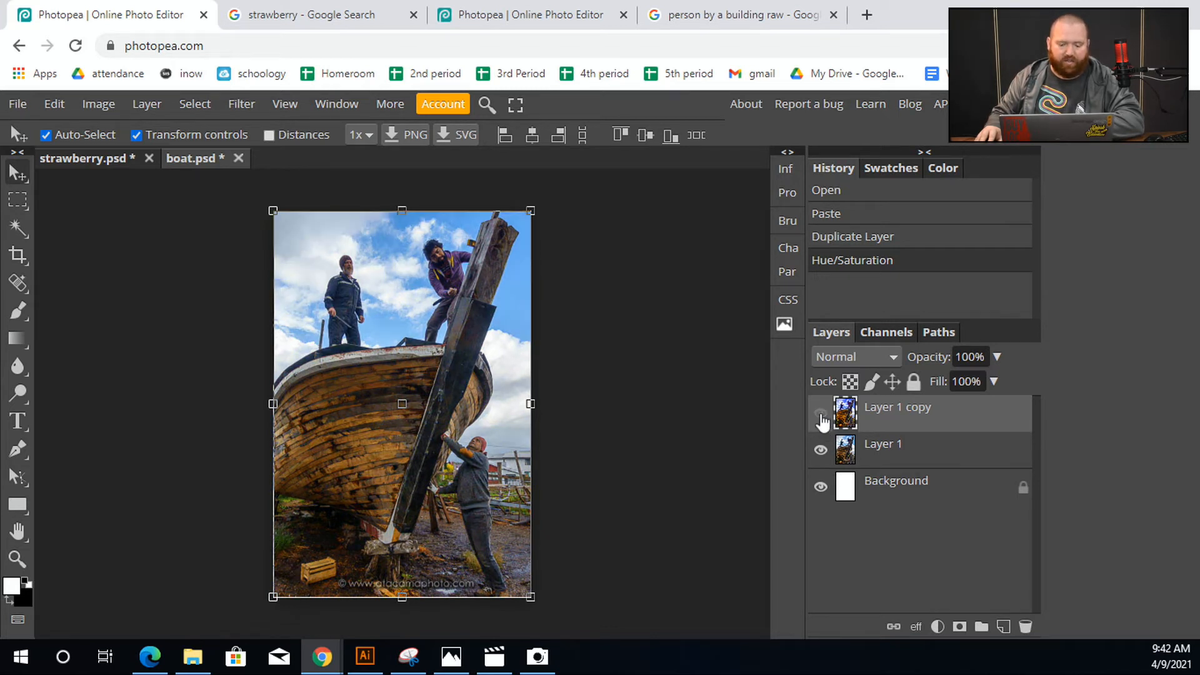
click(821, 415)
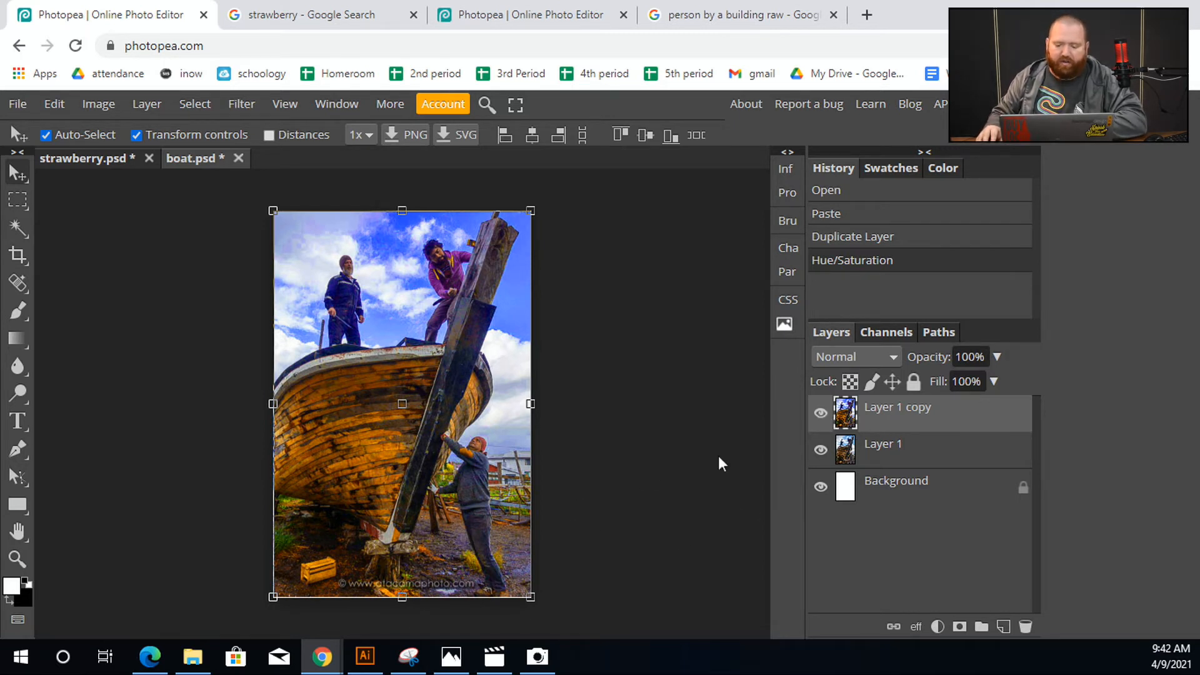
click(821, 413)
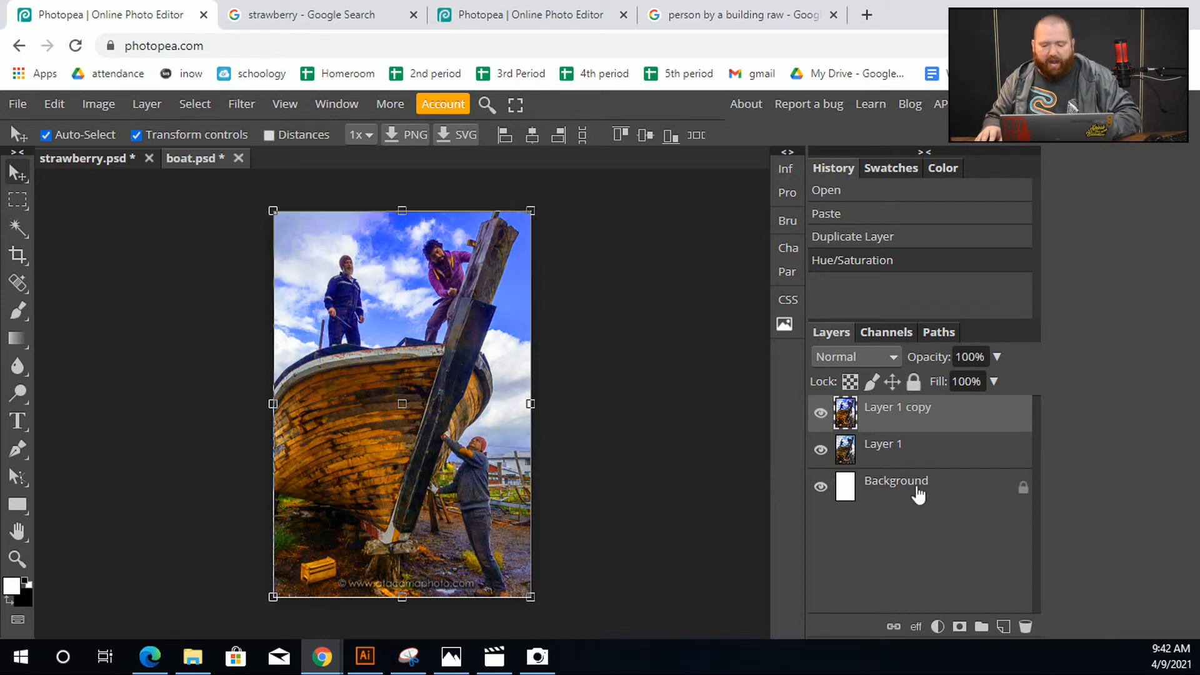
Step: Undo the Hue/Saturation adjustment and the duplication of Layer 1
key(ctrl+z)
key(ctrl+z)
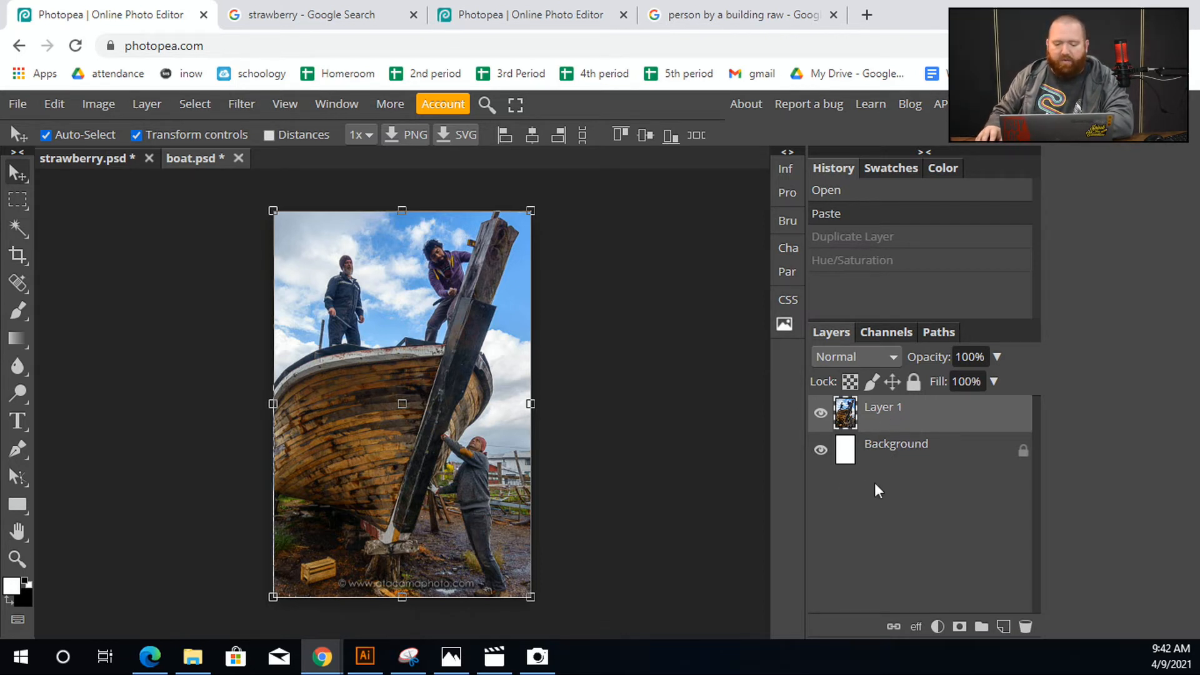
Step: Select the sky around the boat, workers and wooden beam on Layer 1 with the Quick Selection tool
right_click(17, 229)
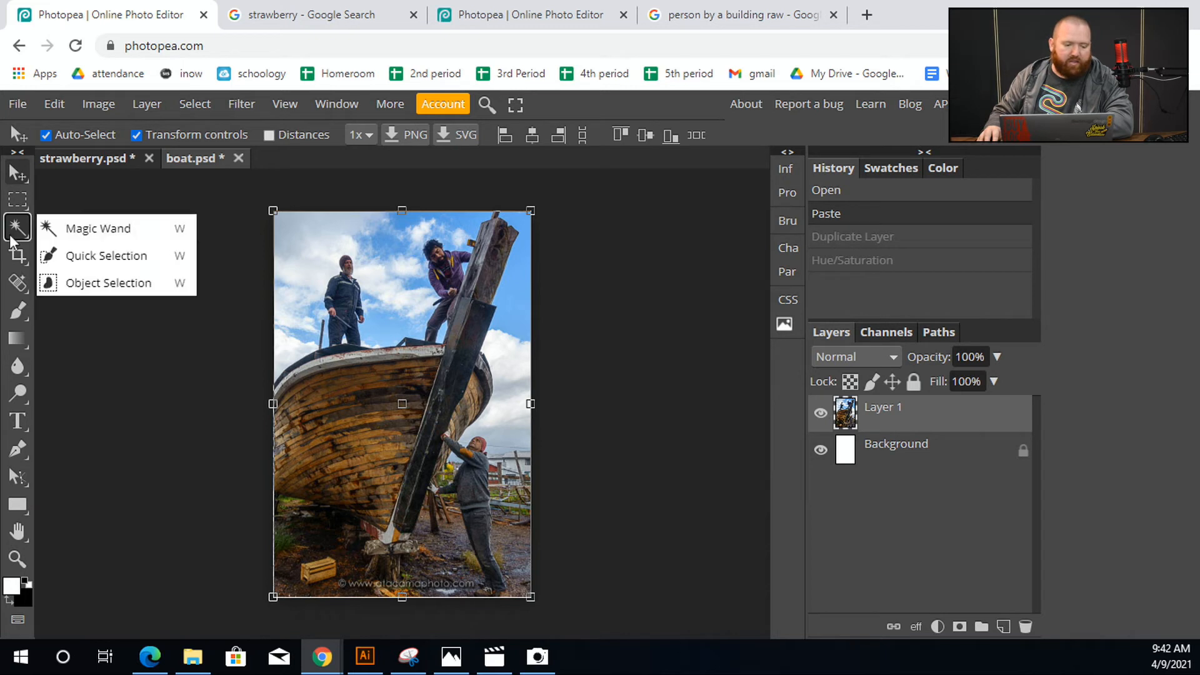
click(81, 258)
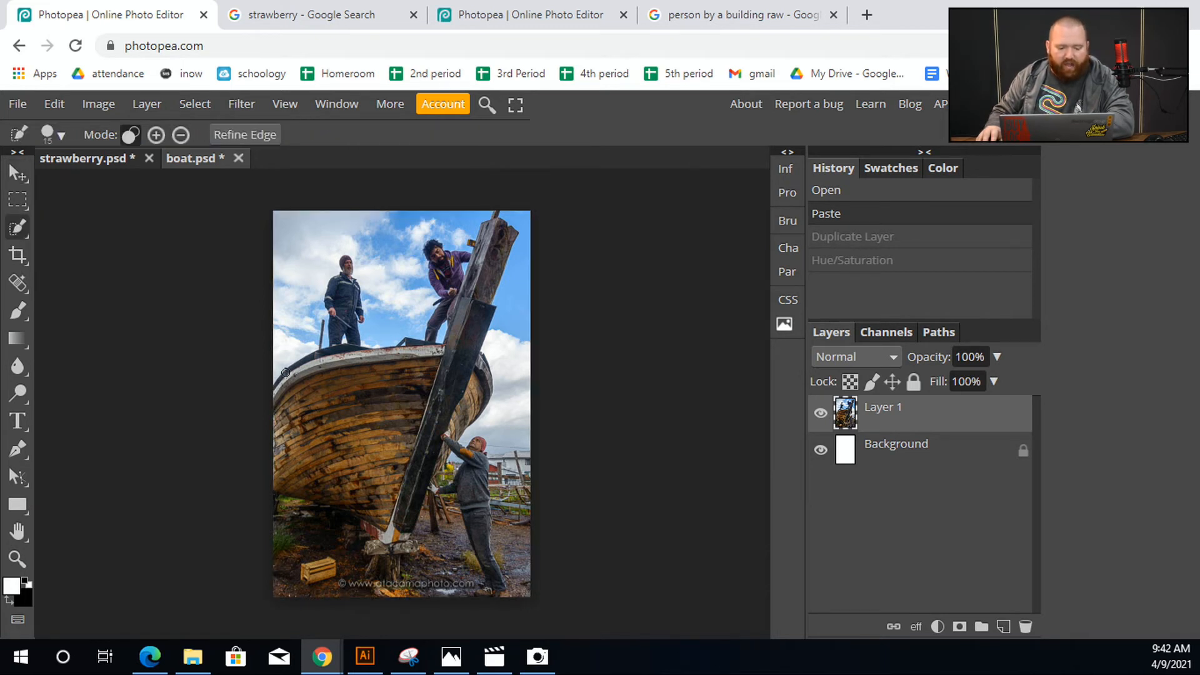
click(308, 415)
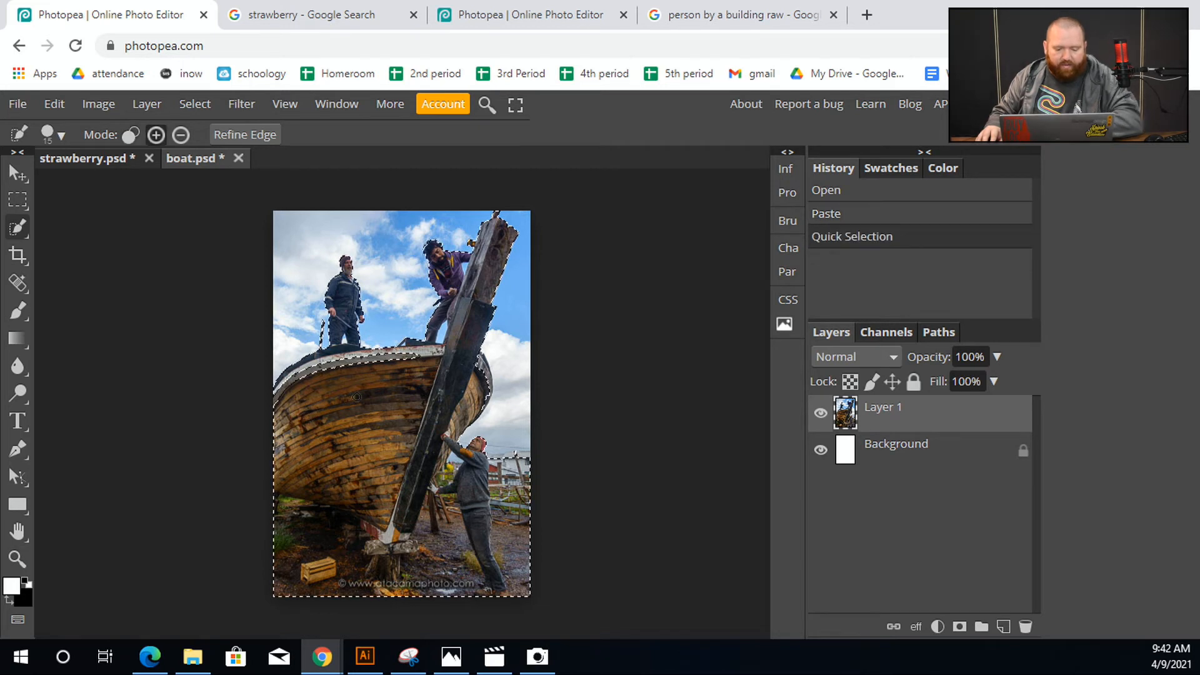
key(ctrl+d)
mouse_move(285, 302)
mouse_down()
mouse_move(295, 272)
mouse_move(322, 261)
mouse_up()
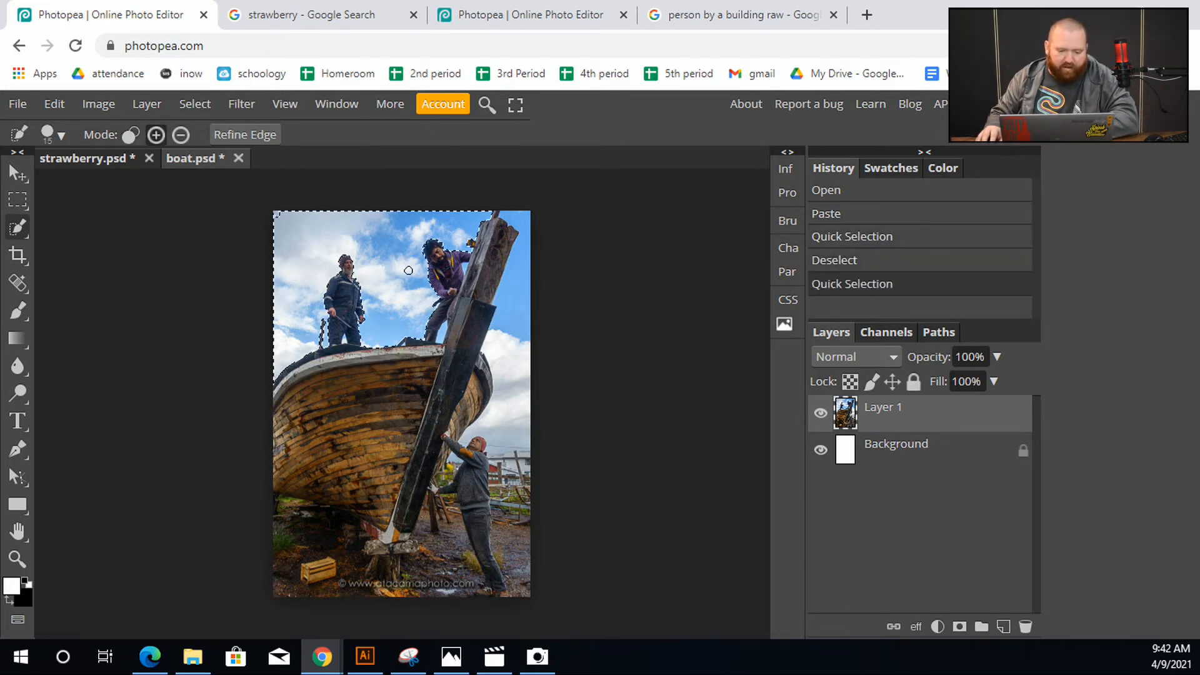
click(525, 313)
drag(527, 364, 530, 418)
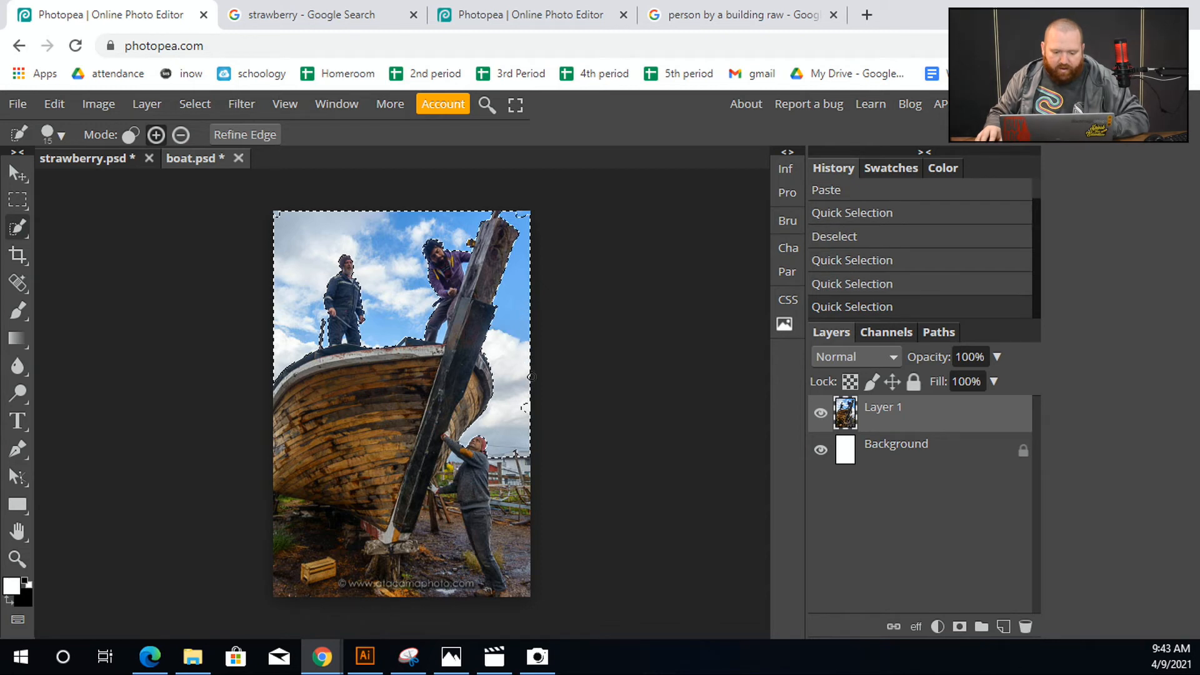
click(527, 413)
Step: Add the small sky gaps between the upper worker and the beam to the selection, using a smaller brush
scroll(397, 300, up, 5)
scroll(396, 298, up, 1)
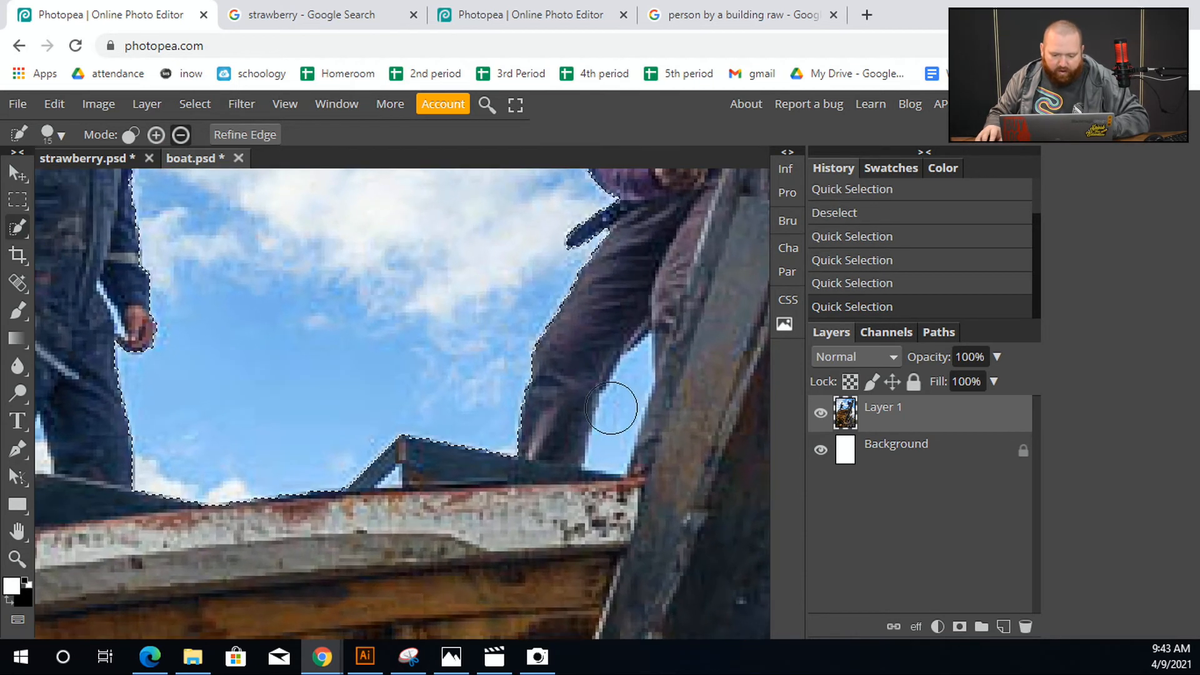
key(bracketleft)
click(623, 418)
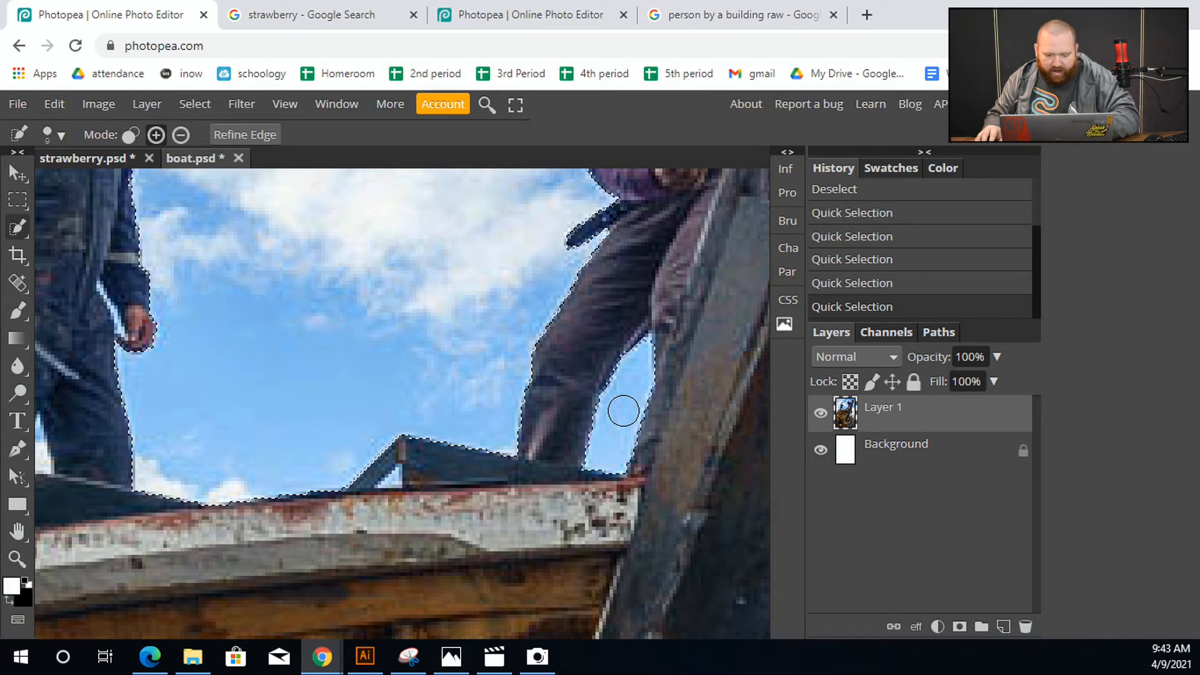
scroll(637, 406, down, 5)
scroll(642, 408, down, 1)
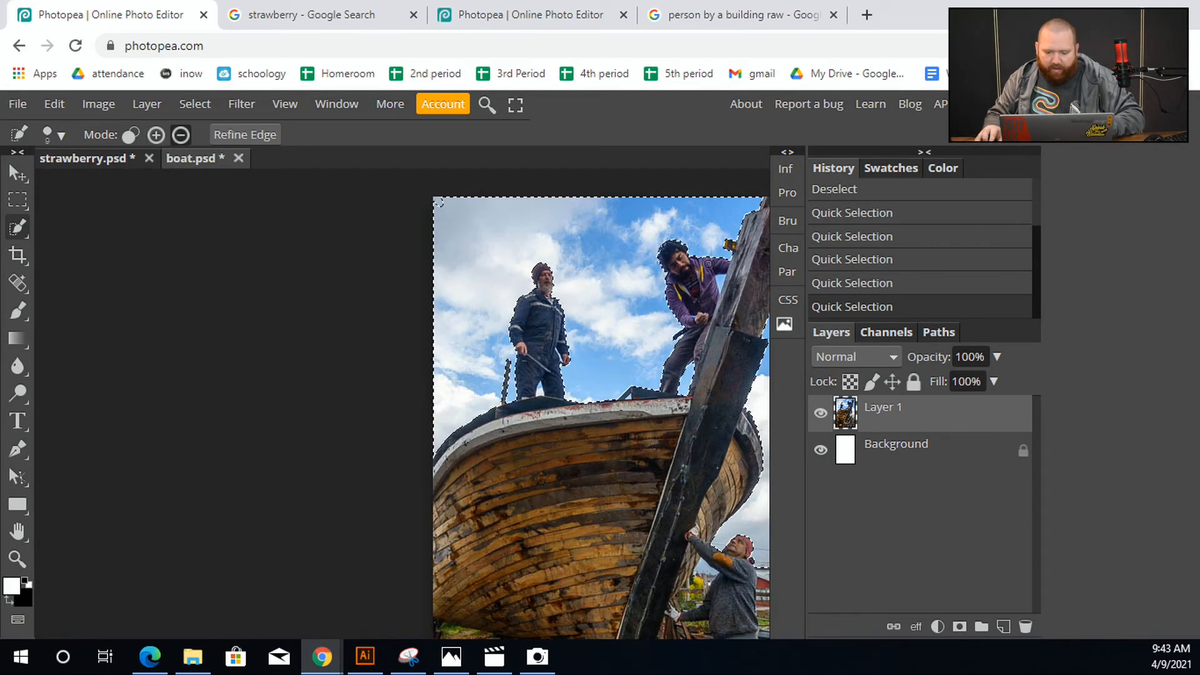
scroll(739, 319, up, 4)
click(738, 319)
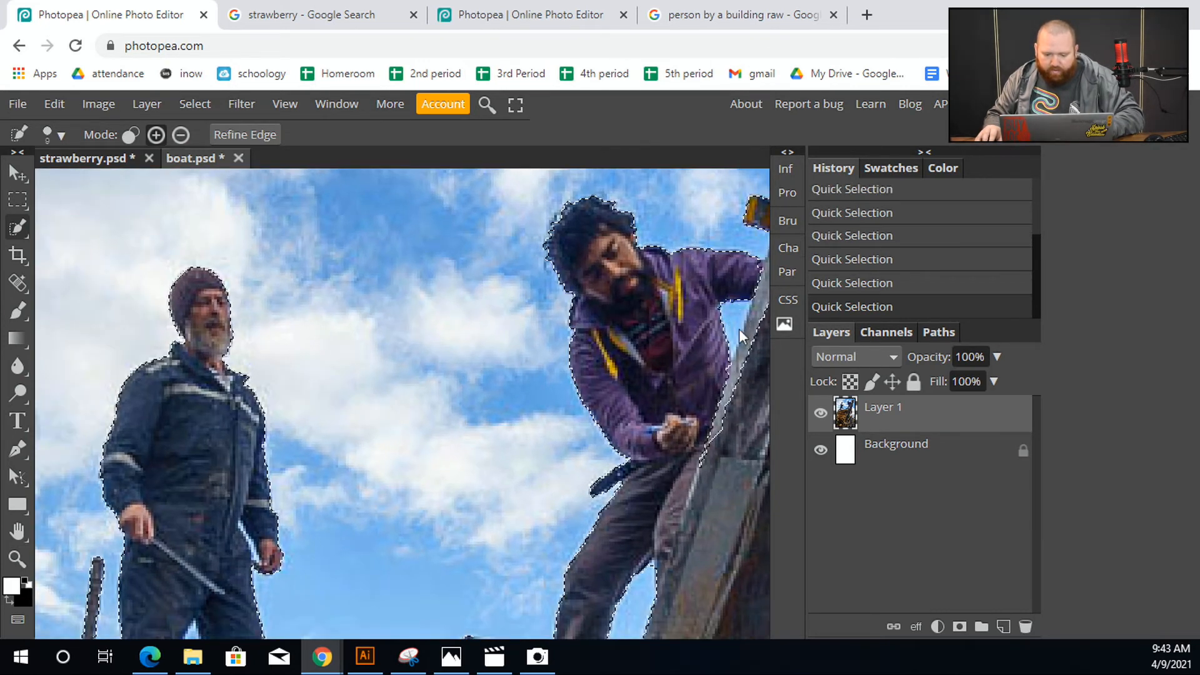
Step: Trim the sky selection along the edge of the wooden beam beside the upper worker's arm
scroll(760, 349, down, 2)
scroll(760, 348, down, 3)
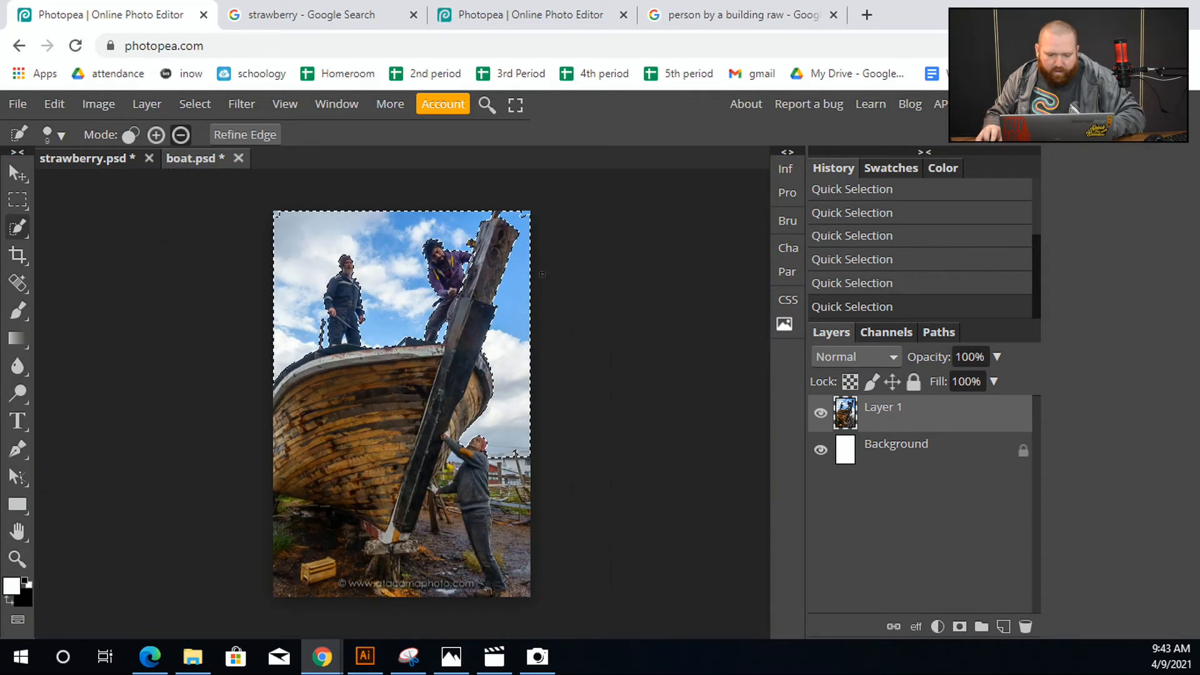
scroll(250, 275, up, 4)
key(alt)
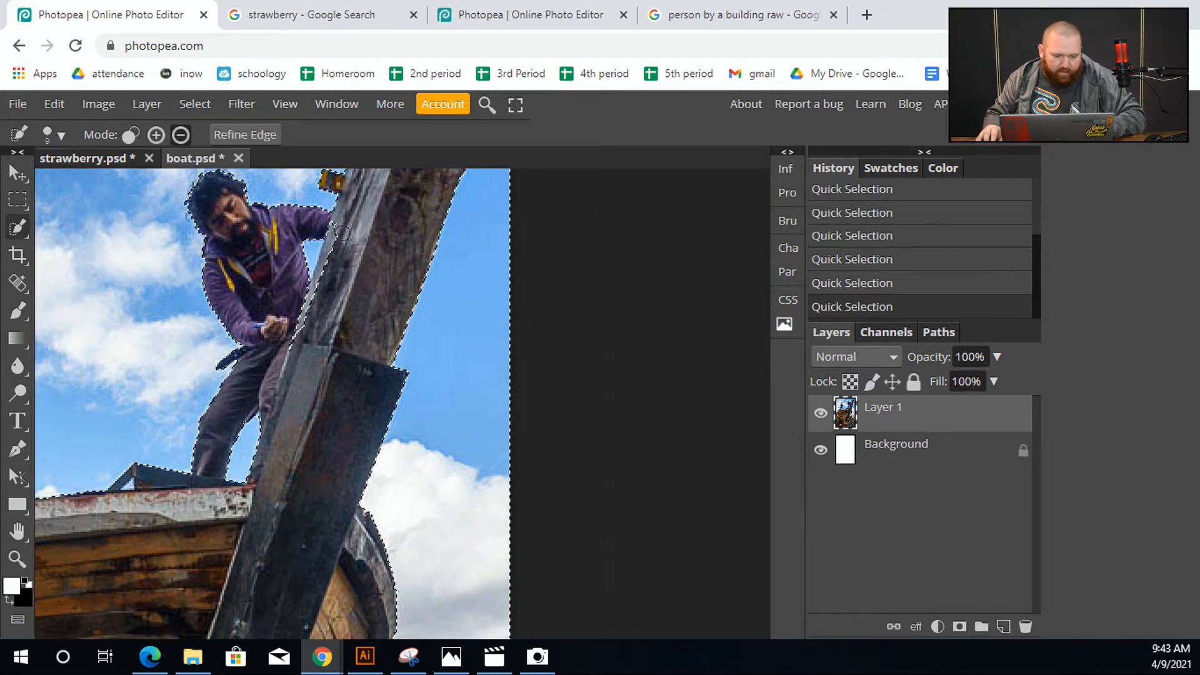
drag(336, 281, 334, 247)
scroll(304, 294, down, 3)
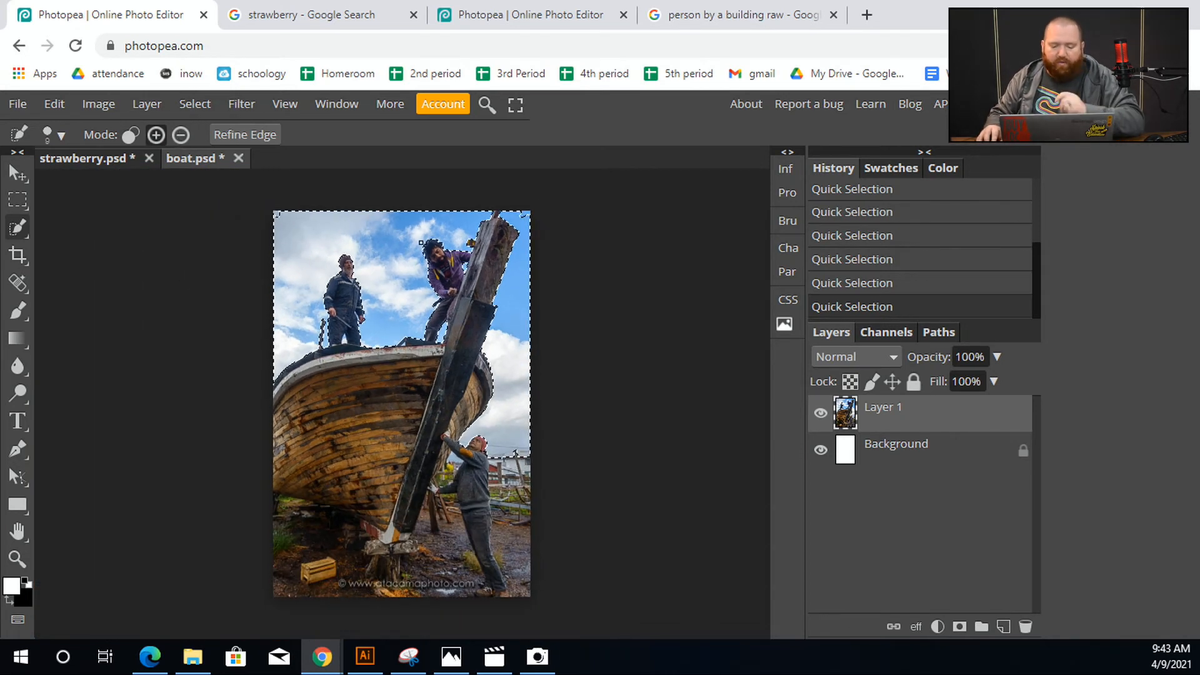
Step: Copy the selected sky to a new layer, and hide Layer 1 and the Background to isolate it
key(ctrl+j)
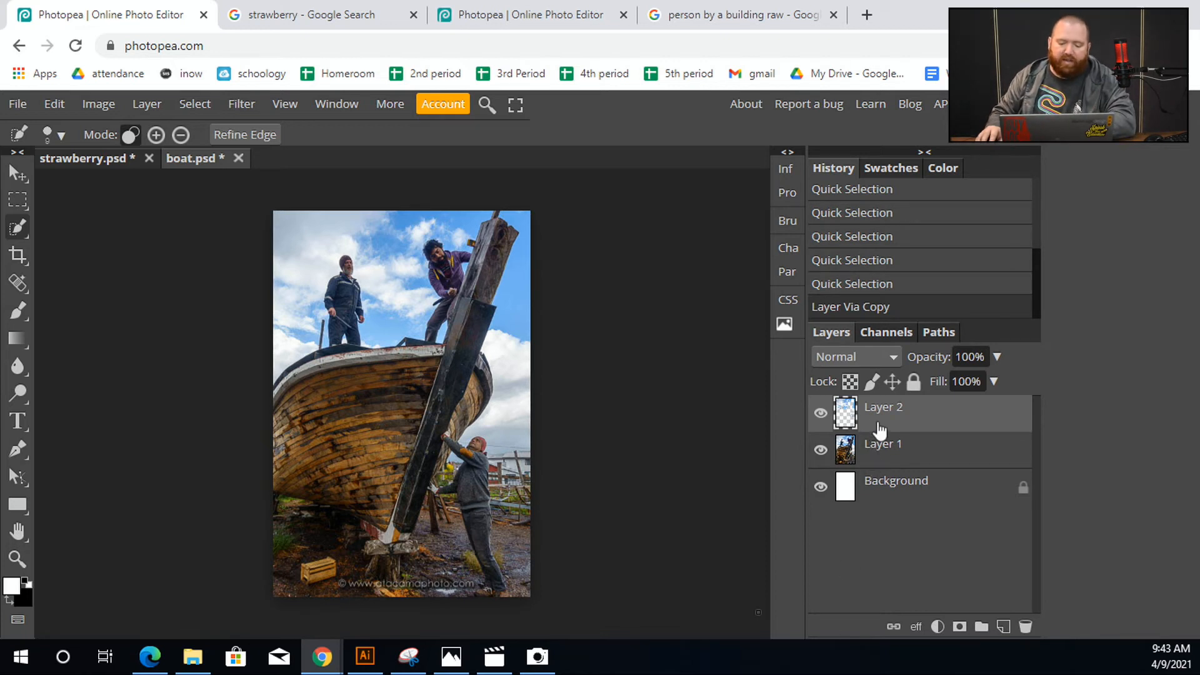
click(822, 450)
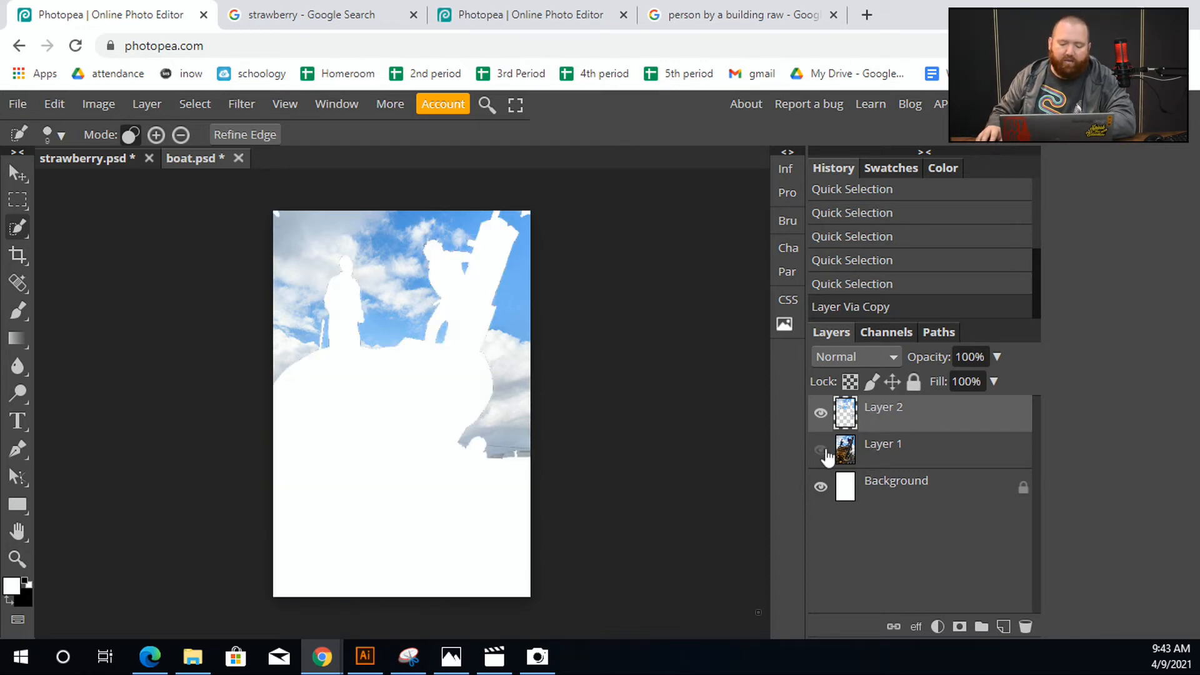
click(820, 487)
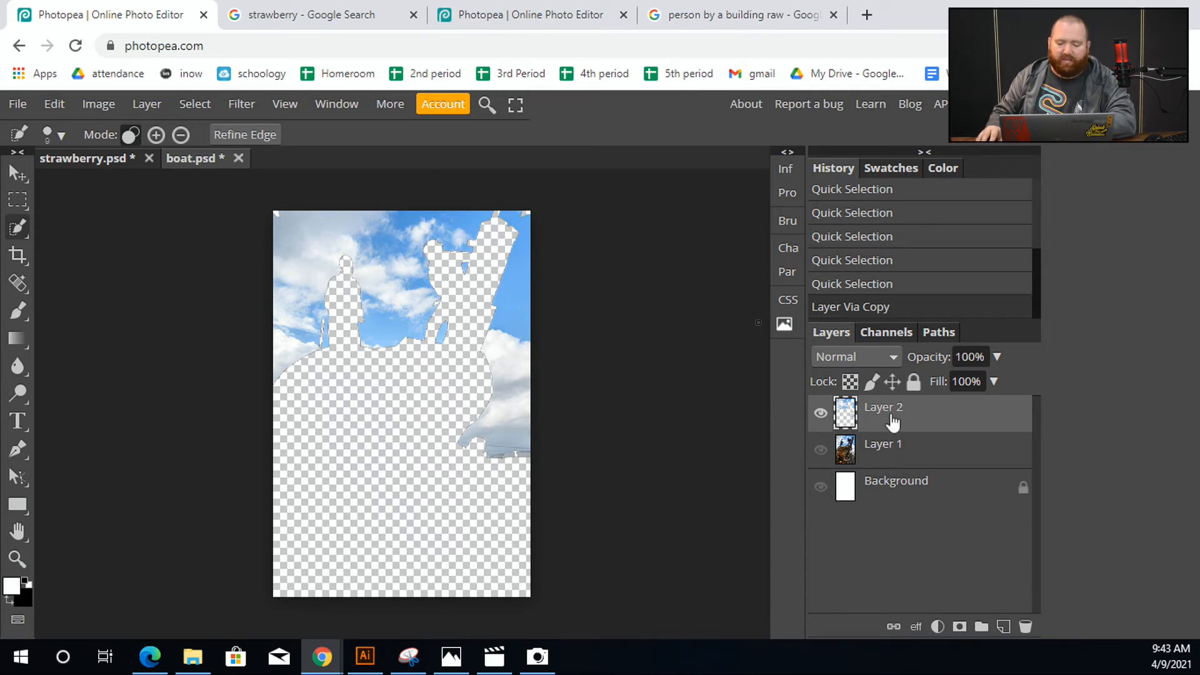
click(115, 102)
mouse_move(131, 128)
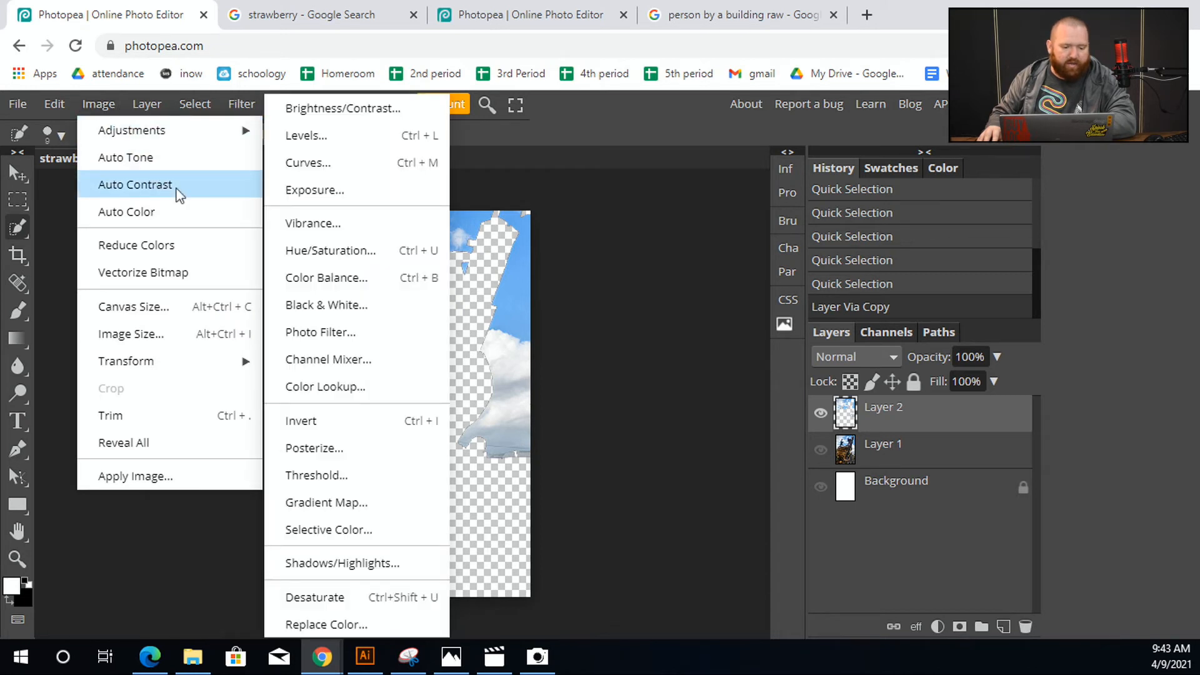
click(397, 262)
drag(793, 280, 853, 285)
mouse_move(789, 329)
mouse_down()
mouse_move(838, 331)
mouse_move(783, 330)
mouse_up()
drag(898, 200, 276, 223)
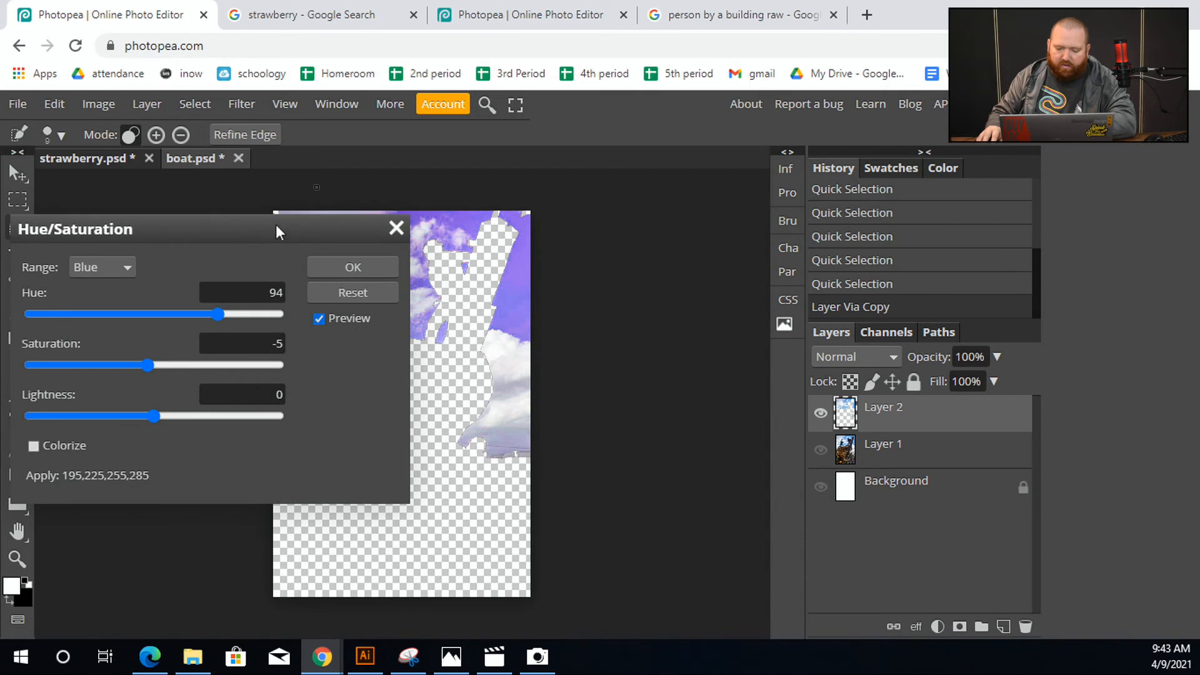
click(816, 452)
drag(275, 221, 743, 279)
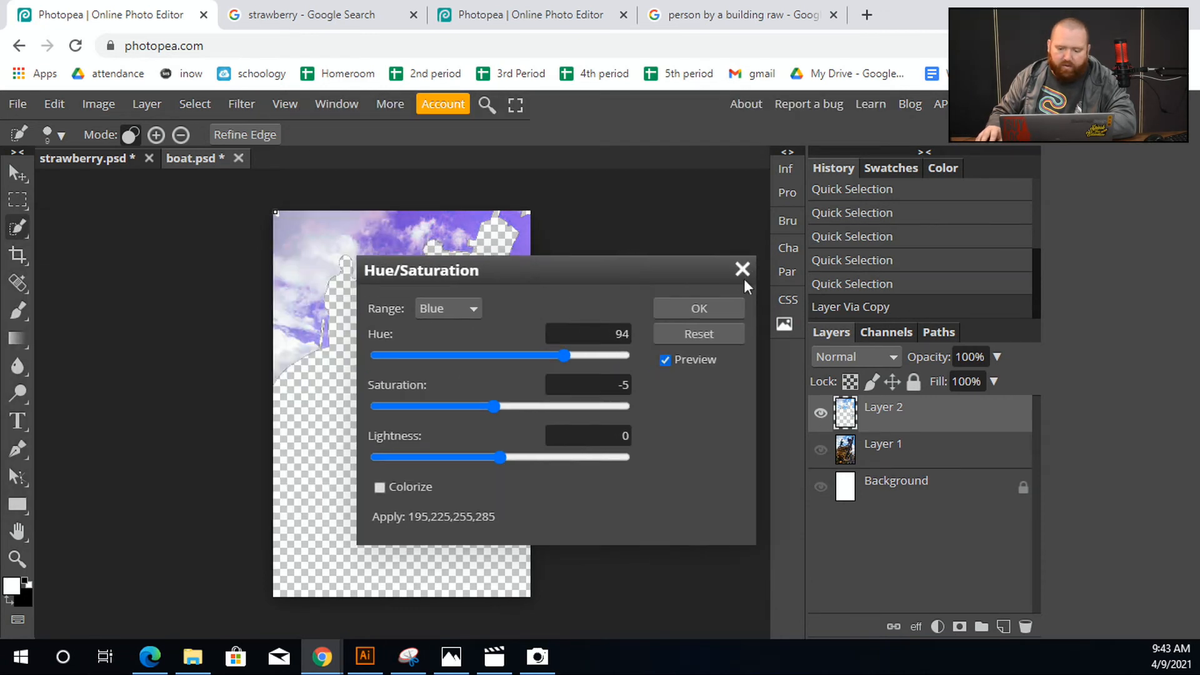
click(742, 268)
Step: Show Layer 1 again and apply Hue/Saturation to the sky layer's Blue range with hue 70 and saturation 91
click(820, 451)
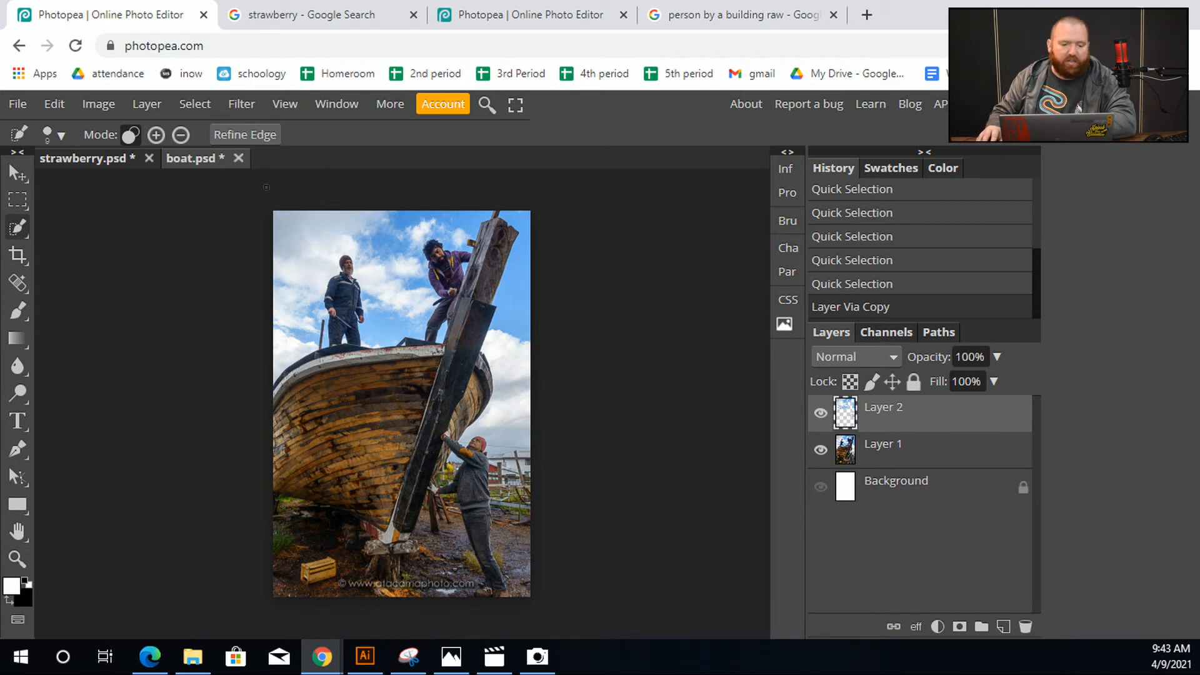
click(99, 104)
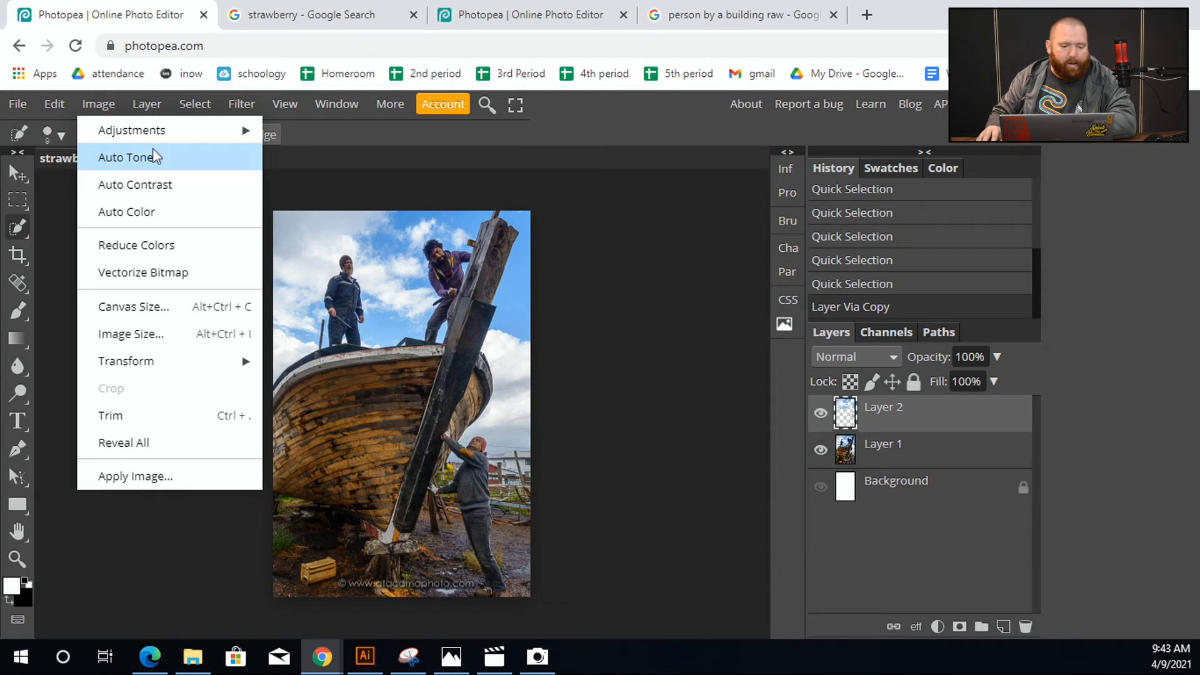
mouse_move(166, 129)
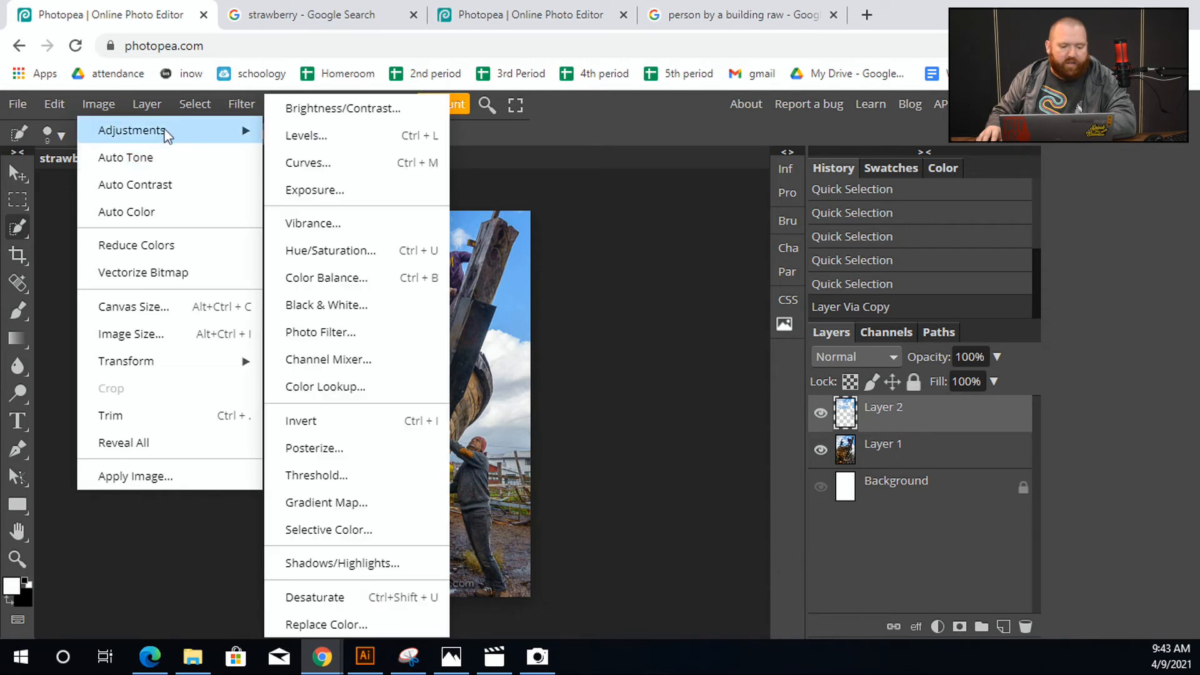
click(368, 252)
drag(556, 268, 813, 220)
drag(760, 308, 806, 309)
drag(756, 359, 869, 361)
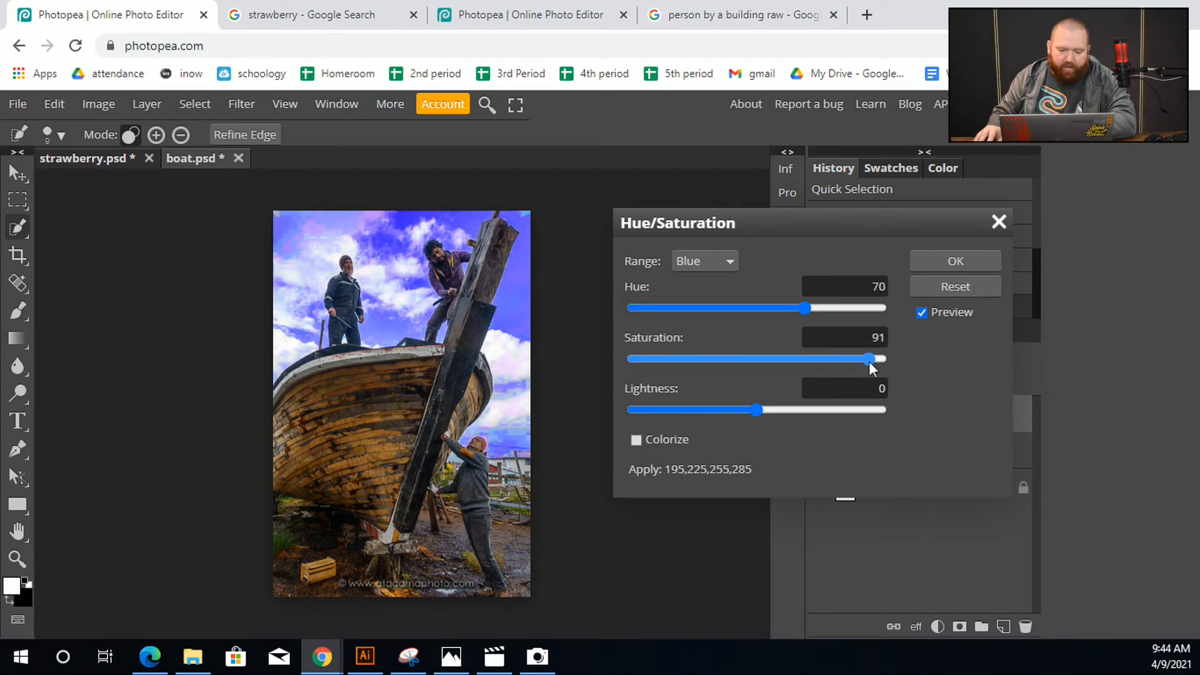
click(953, 259)
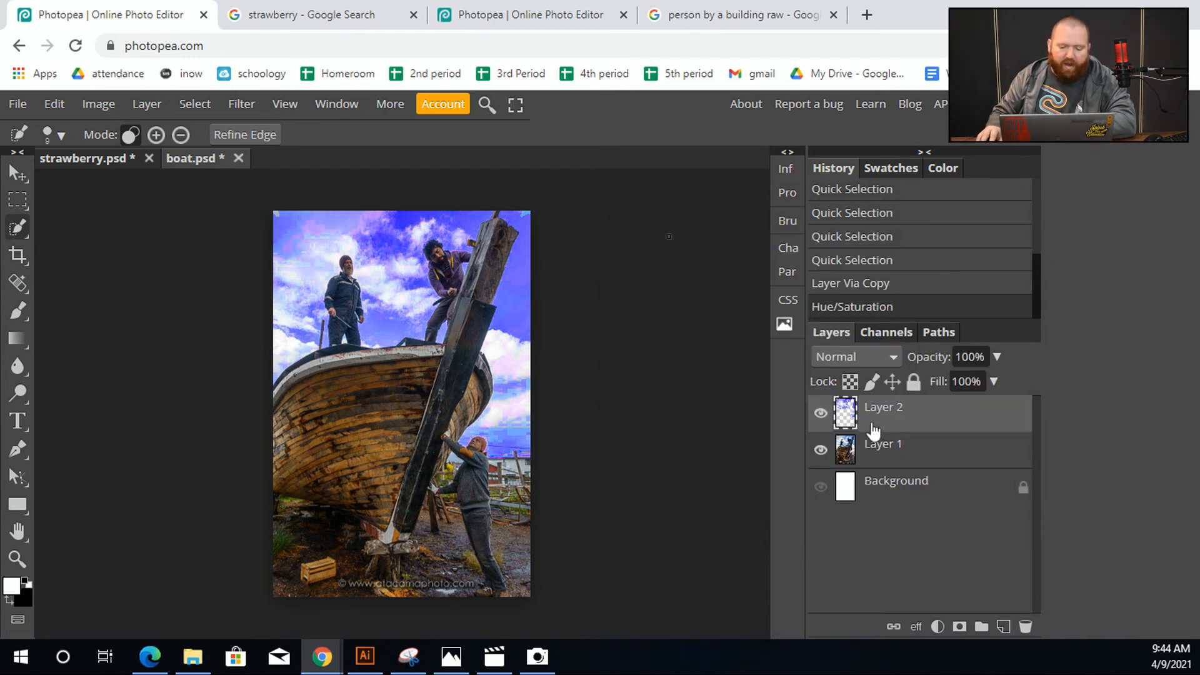